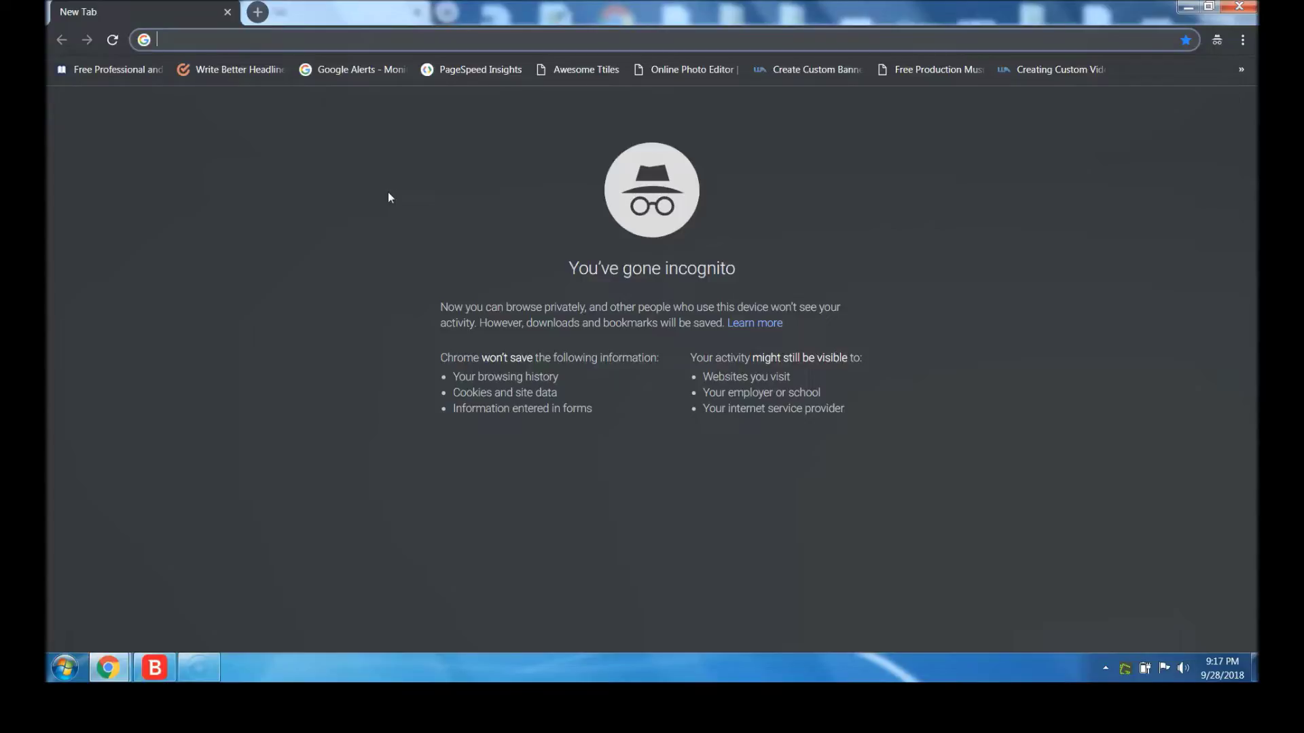
- Go to ab.com in Chrome, landing on the Allen-Bradley language selection page
{"action": "left_click", "coordinate": [368, 40]}
{"action": "type", "text": "ab.com"}
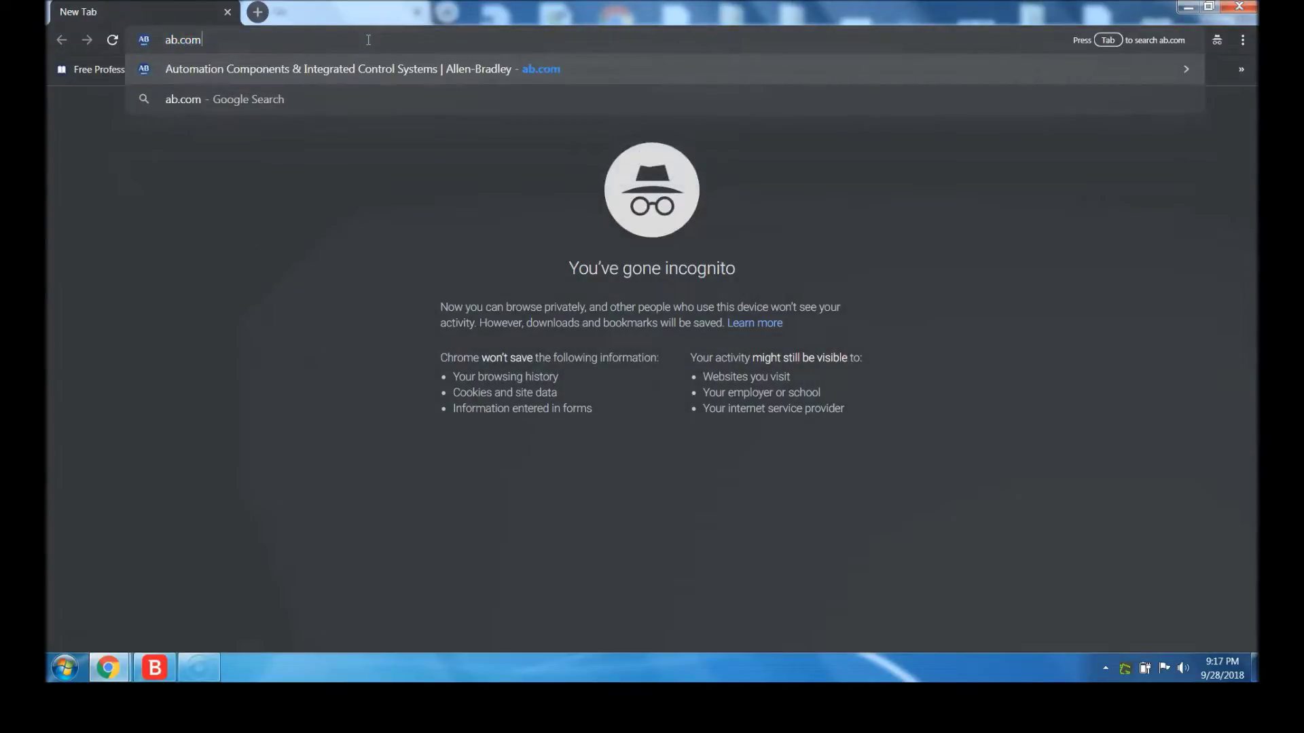
{"action": "key", "text": "Return"}
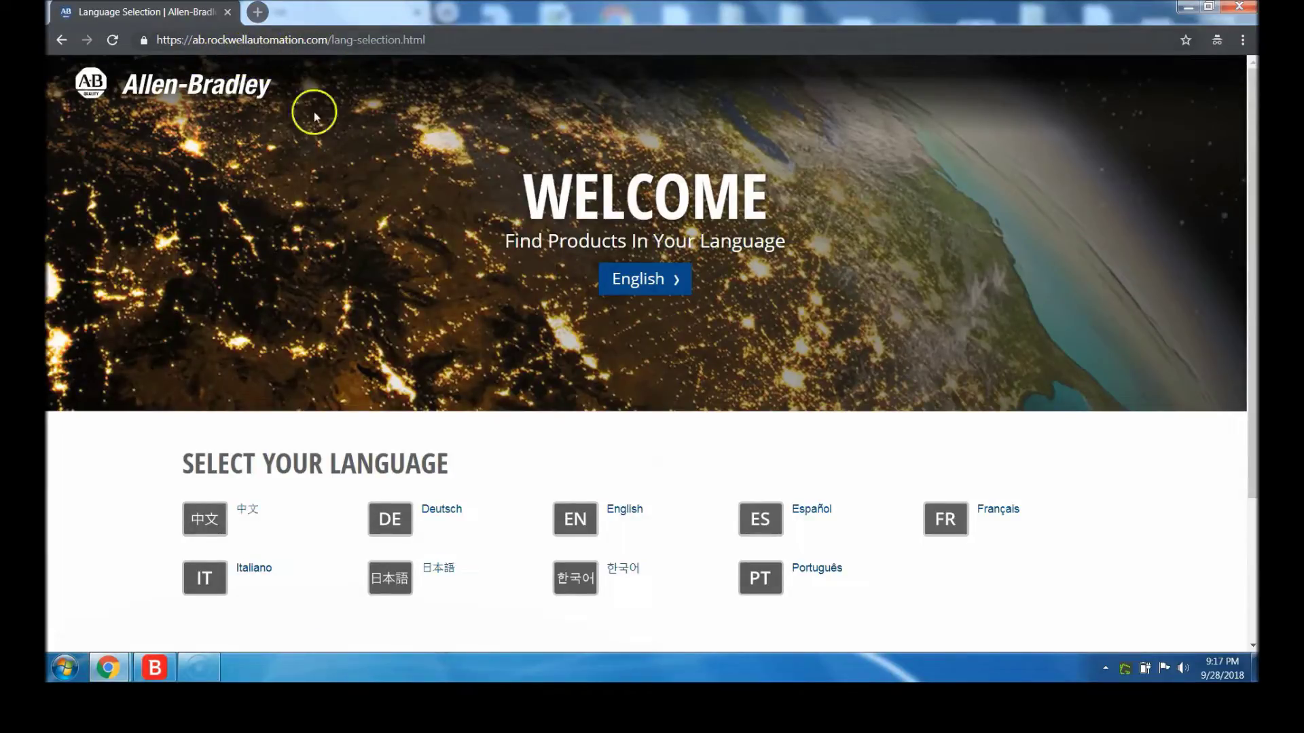
- Continue in English, then open Knowledgebase Support Center from the Support menu
{"action": "left_click", "coordinate": [624, 510]}
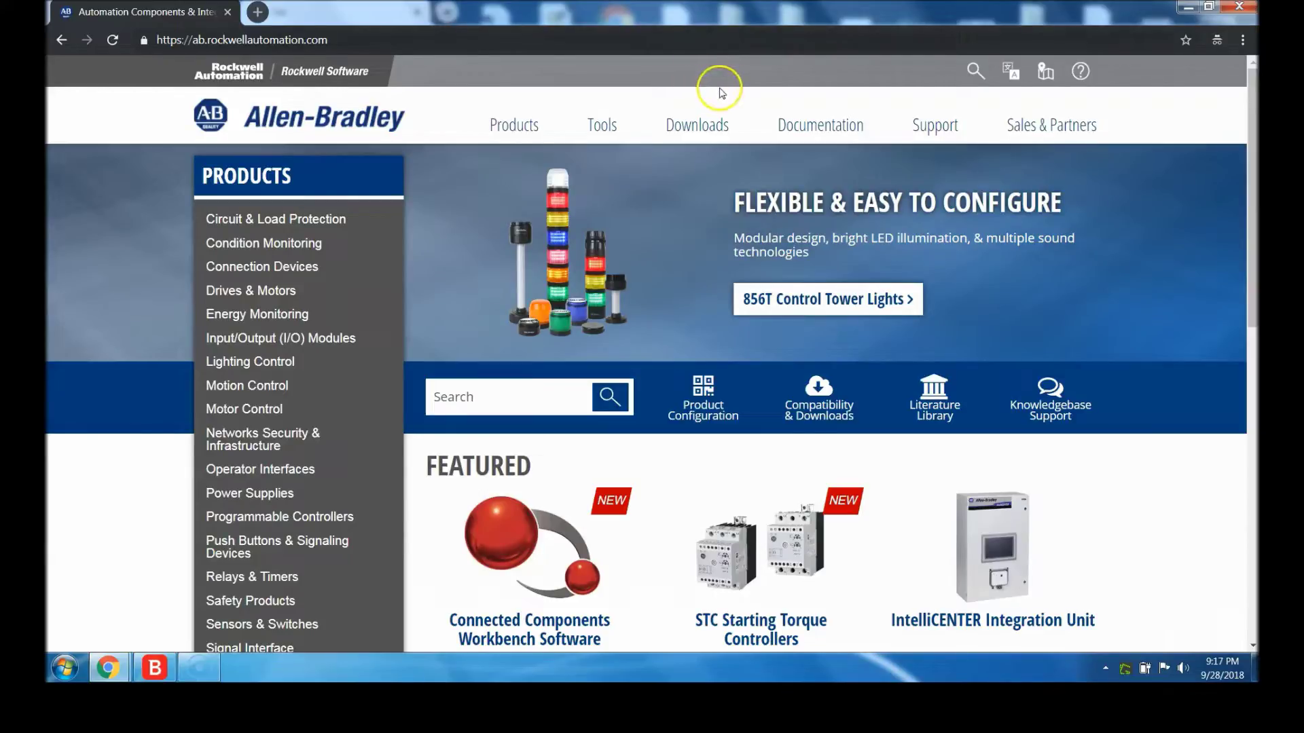
{"action": "mouse_move", "coordinate": [937, 127]}
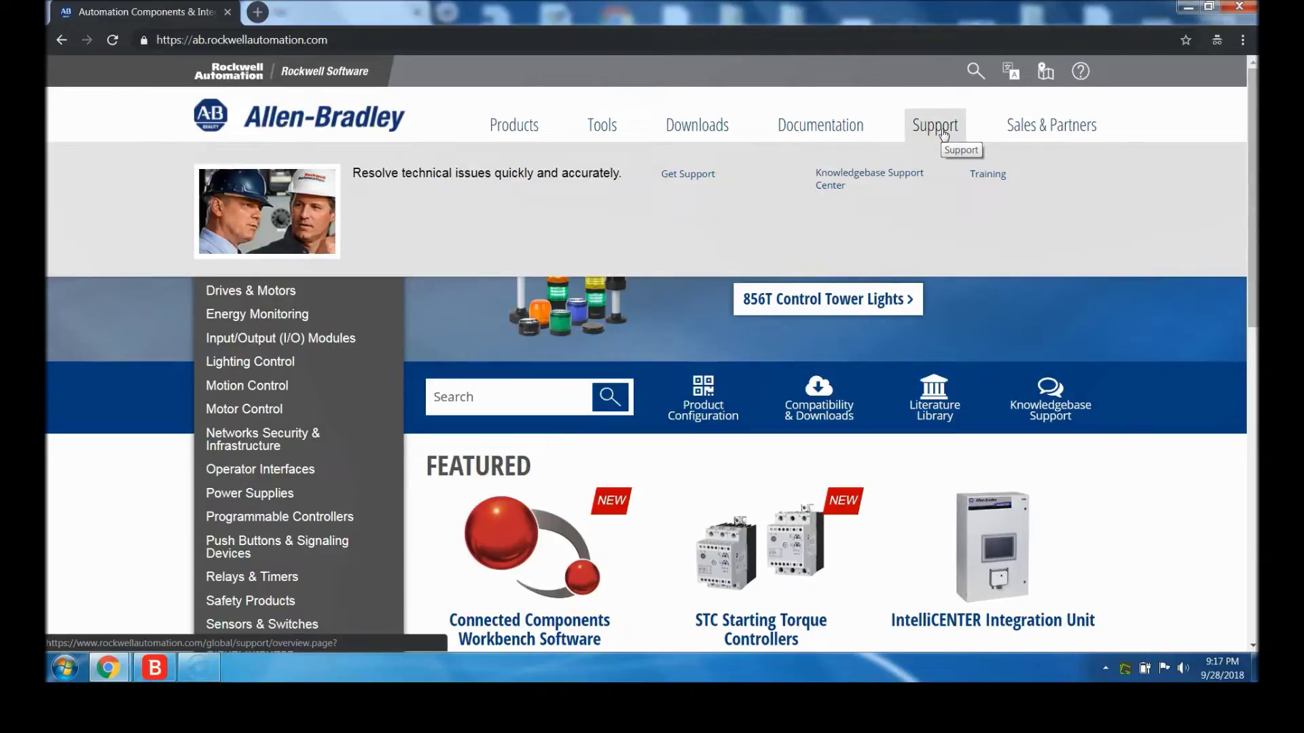
{"action": "left_click", "coordinate": [870, 178]}
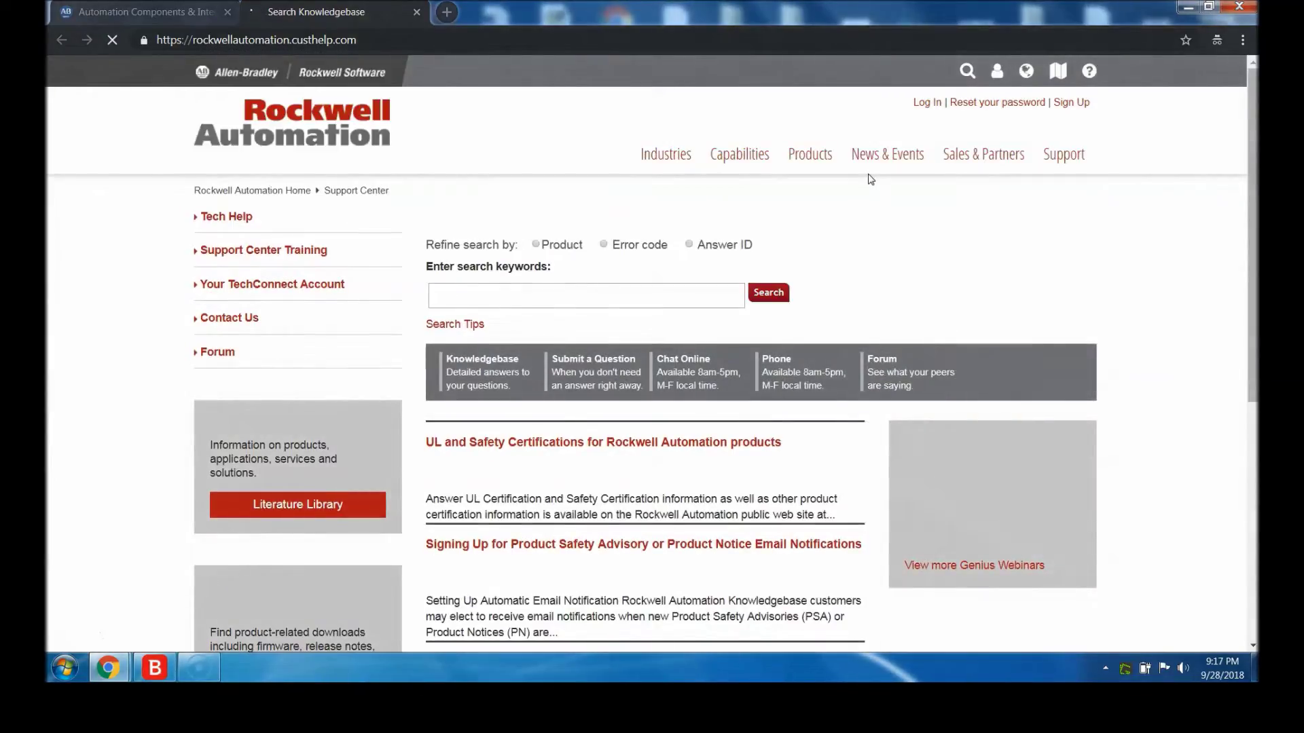
- Focus the keyword search box on the Knowledgebase 'What Do You Need Help With?' page
{"action": "left_click", "coordinate": [650, 301]}
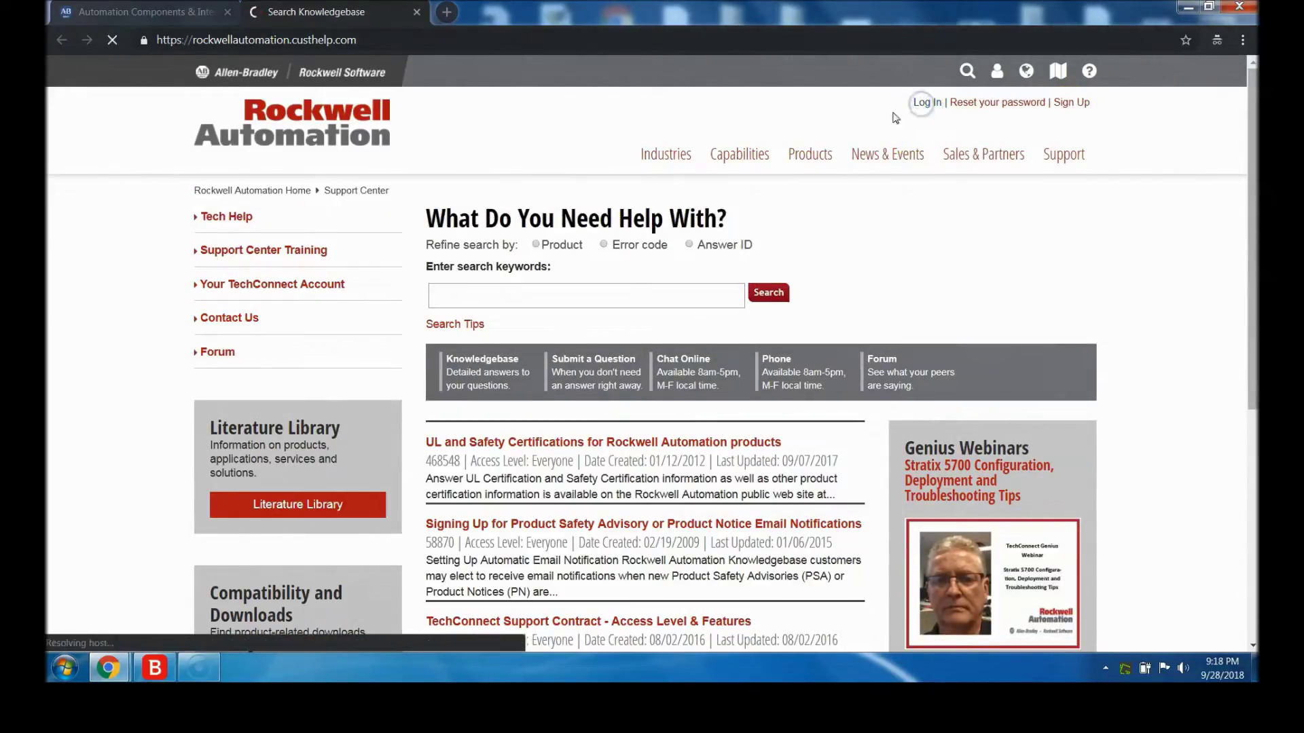
- Sign in to the Rockwell Automation account with Chrome's saved e-mail and password
{"action": "left_click", "coordinate": [506, 155]}
{"action": "left_click", "coordinate": [520, 117]}
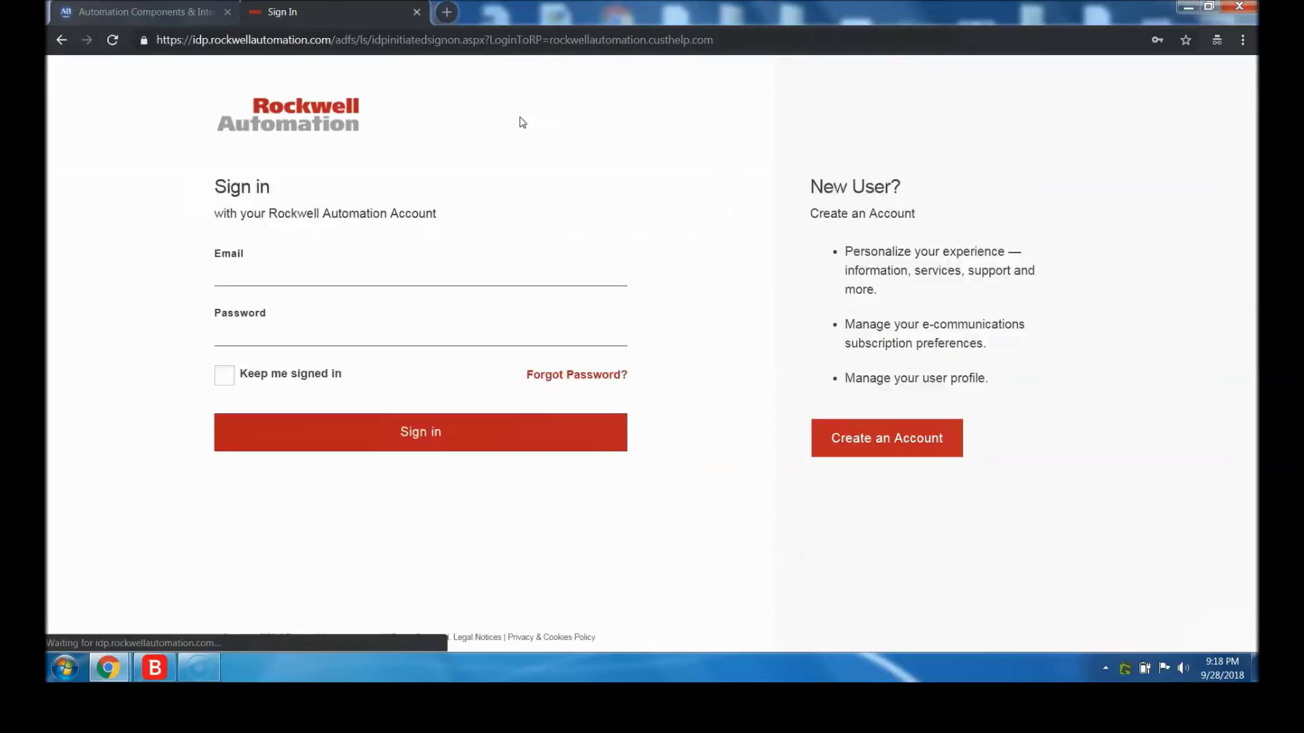
{"action": "left_click", "coordinate": [539, 242]}
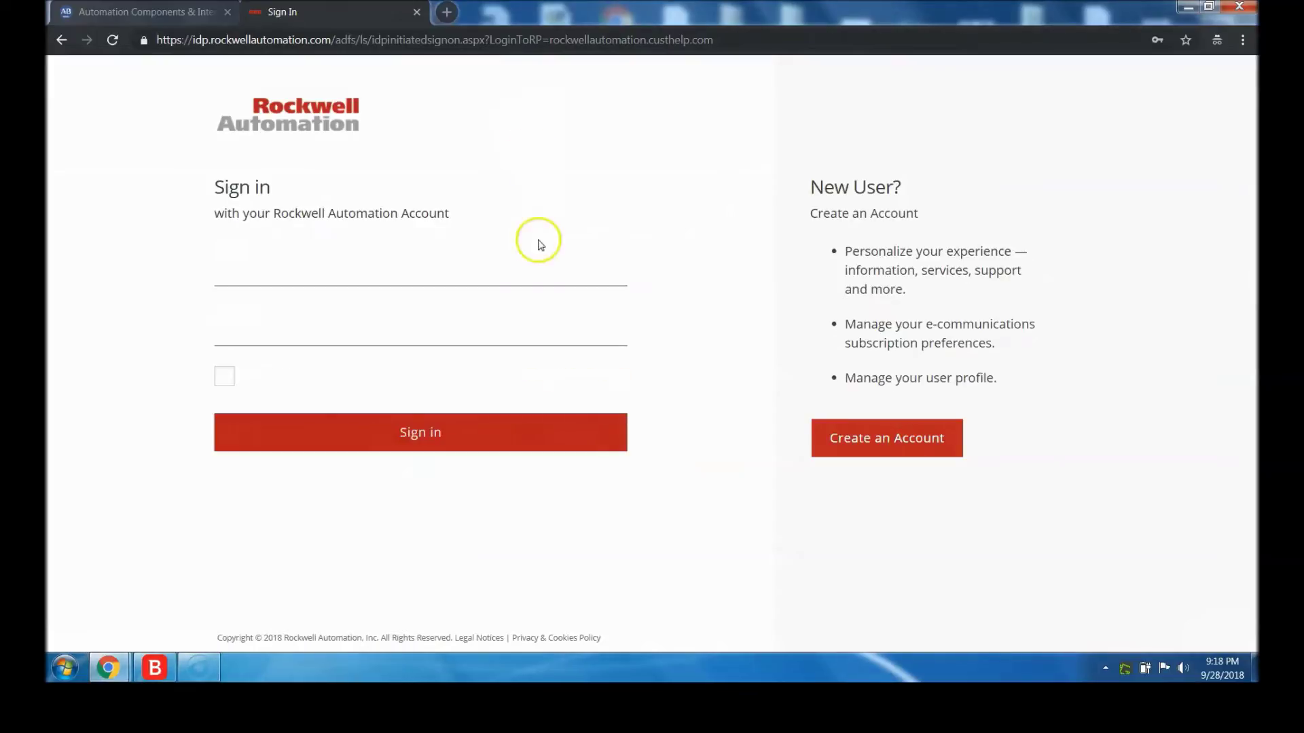
{"action": "left_click", "coordinate": [378, 268]}
{"action": "left_click", "coordinate": [344, 303]}
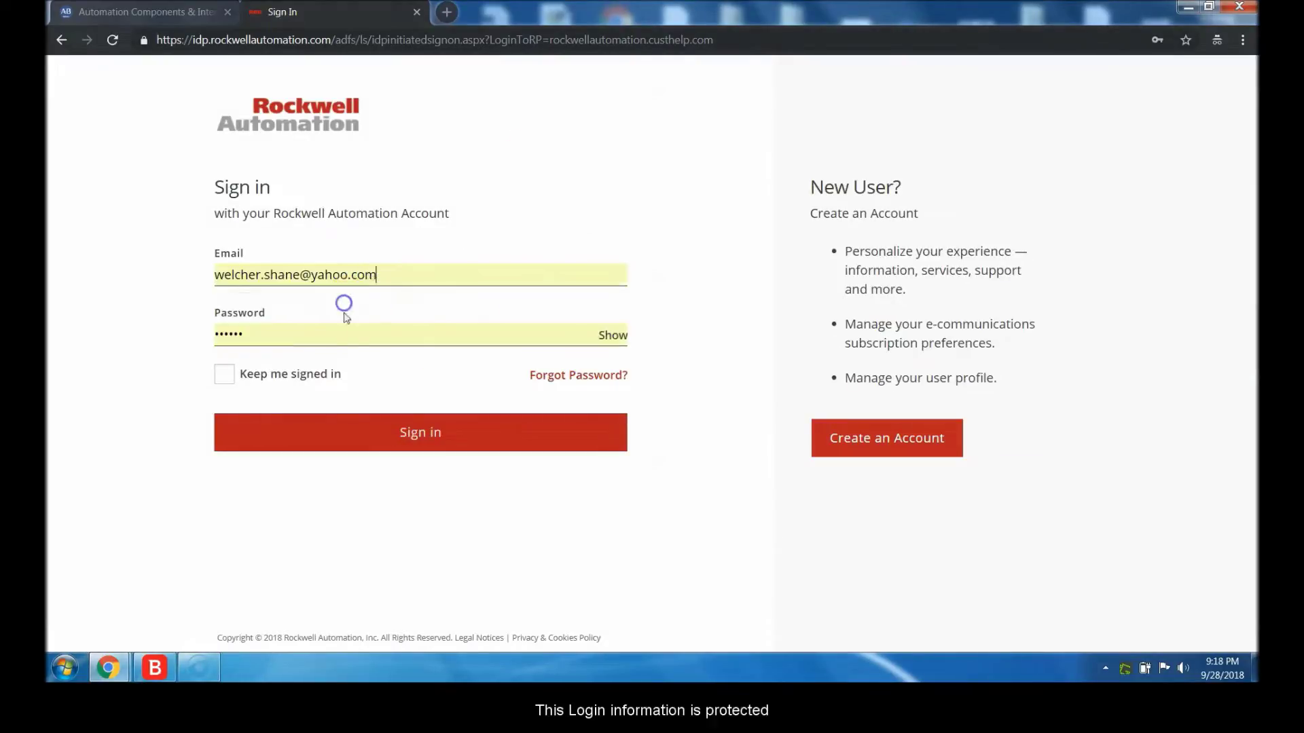
{"action": "left_click", "coordinate": [378, 440]}
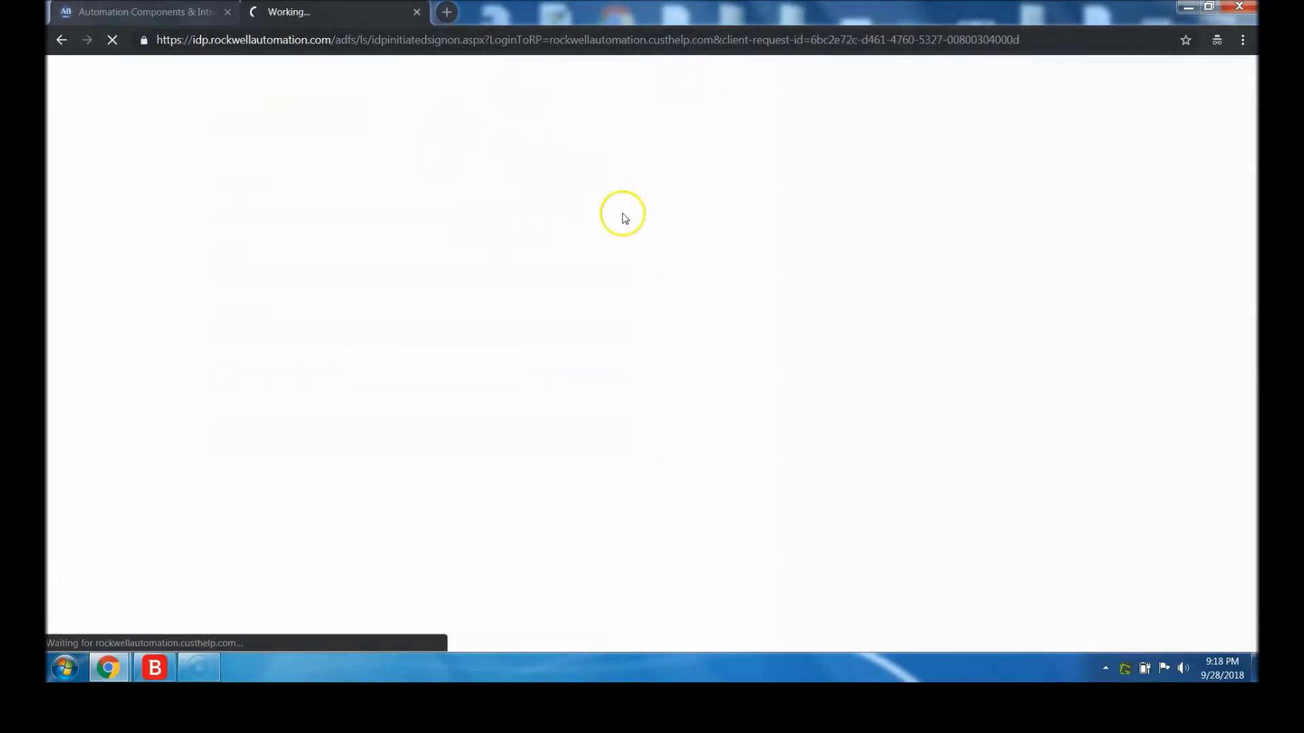
{"action": "scroll", "coordinate": [827, 263], "scroll_direction": "down", "scroll_amount": 2}
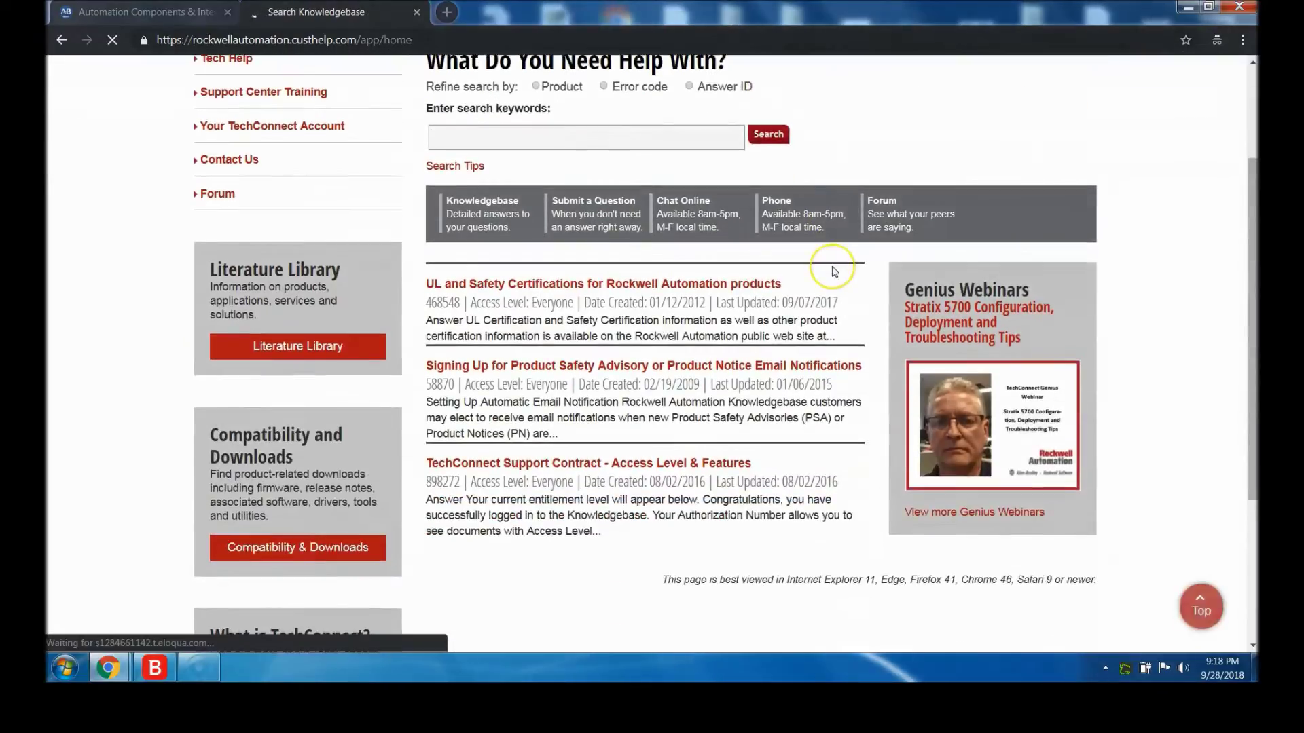
{"action": "scroll", "coordinate": [832, 266], "scroll_direction": "up", "scroll_amount": 1}
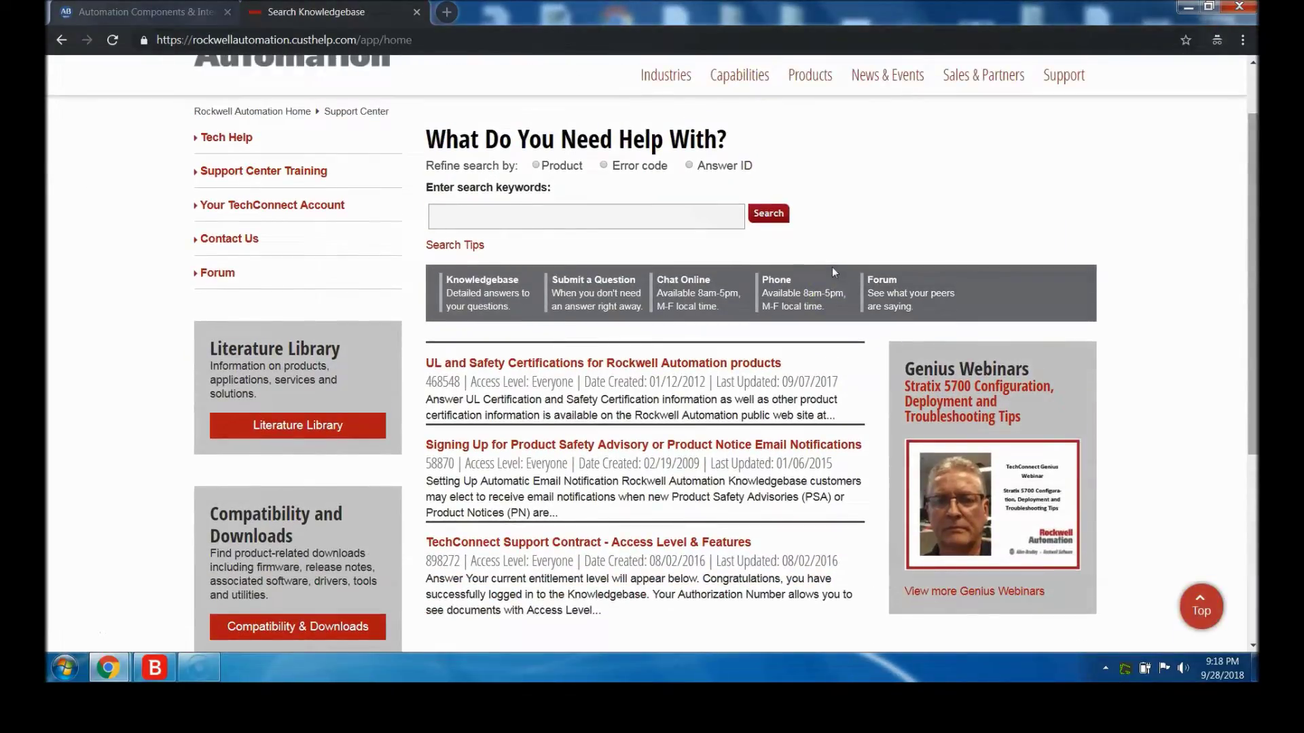
- Search the Knowledgebase for 'rslogix micro starter'
{"action": "left_click", "coordinate": [580, 227]}
{"action": "left_click", "coordinate": [581, 225]}
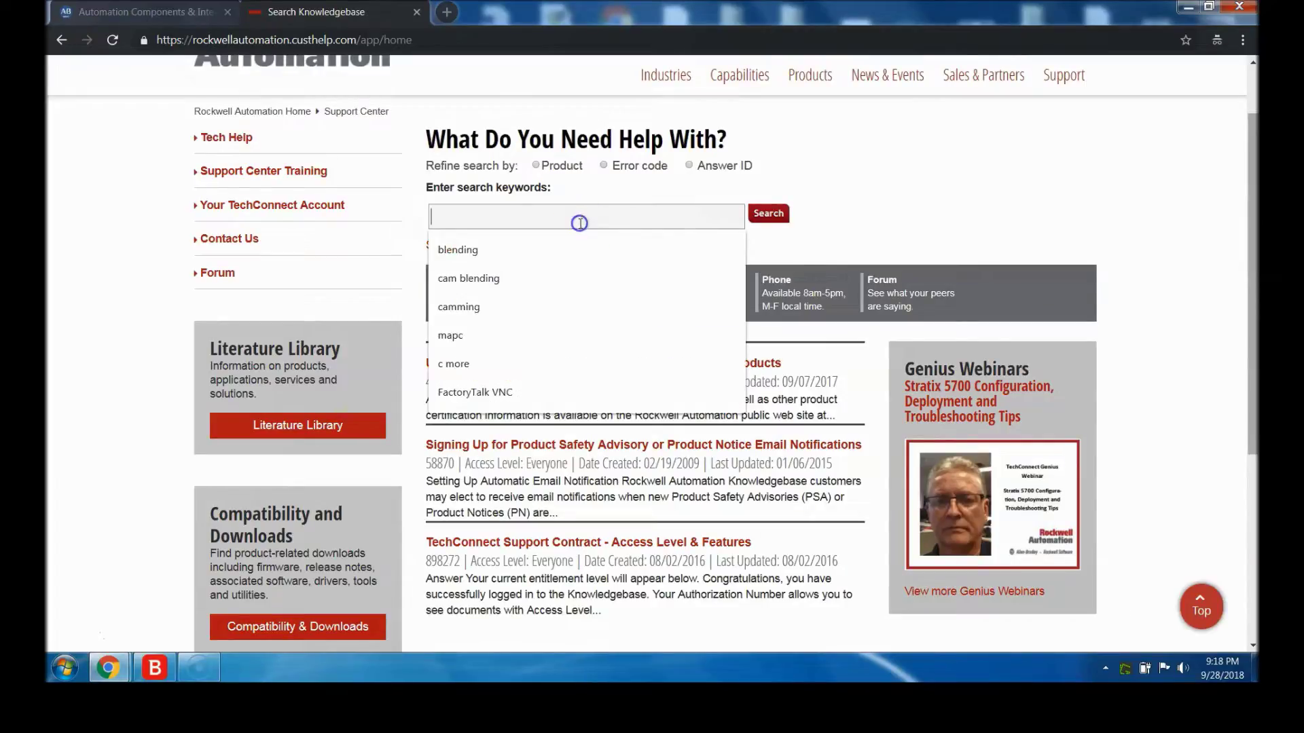
{"action": "left_click", "coordinate": [812, 169]}
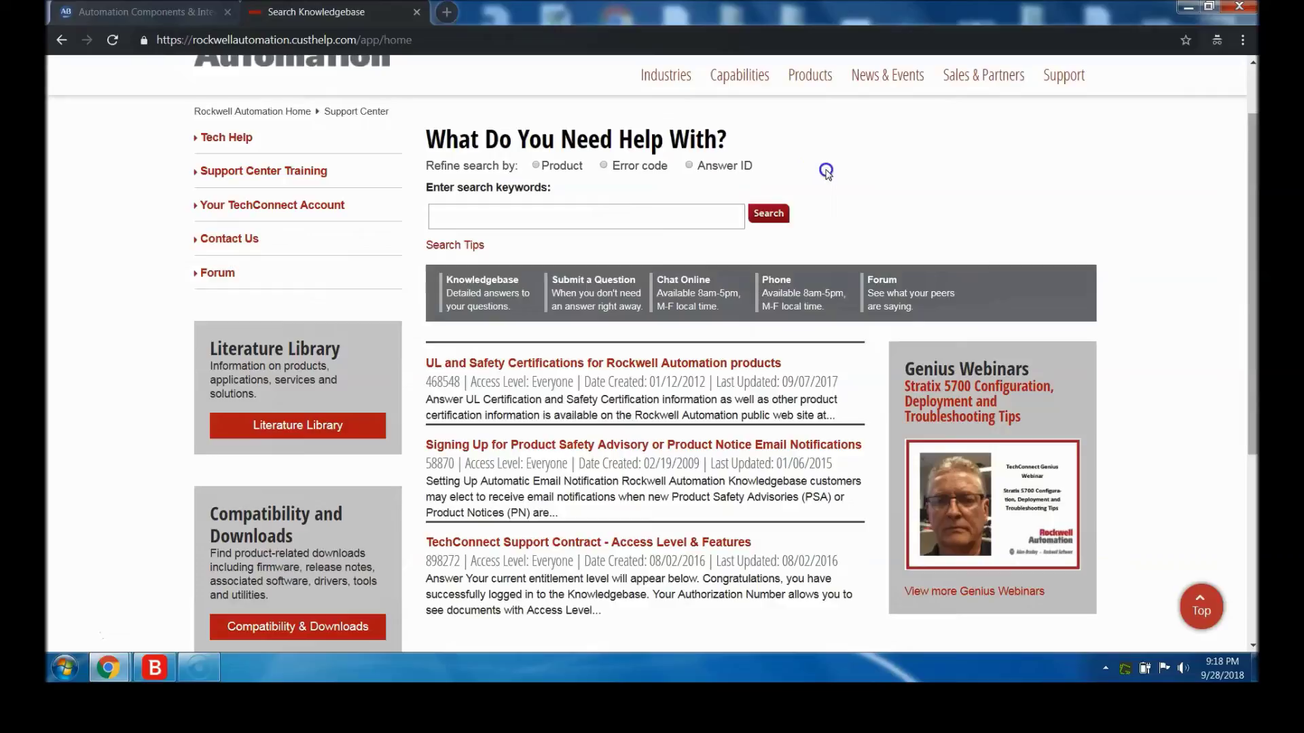
{"action": "left_click", "coordinate": [612, 219]}
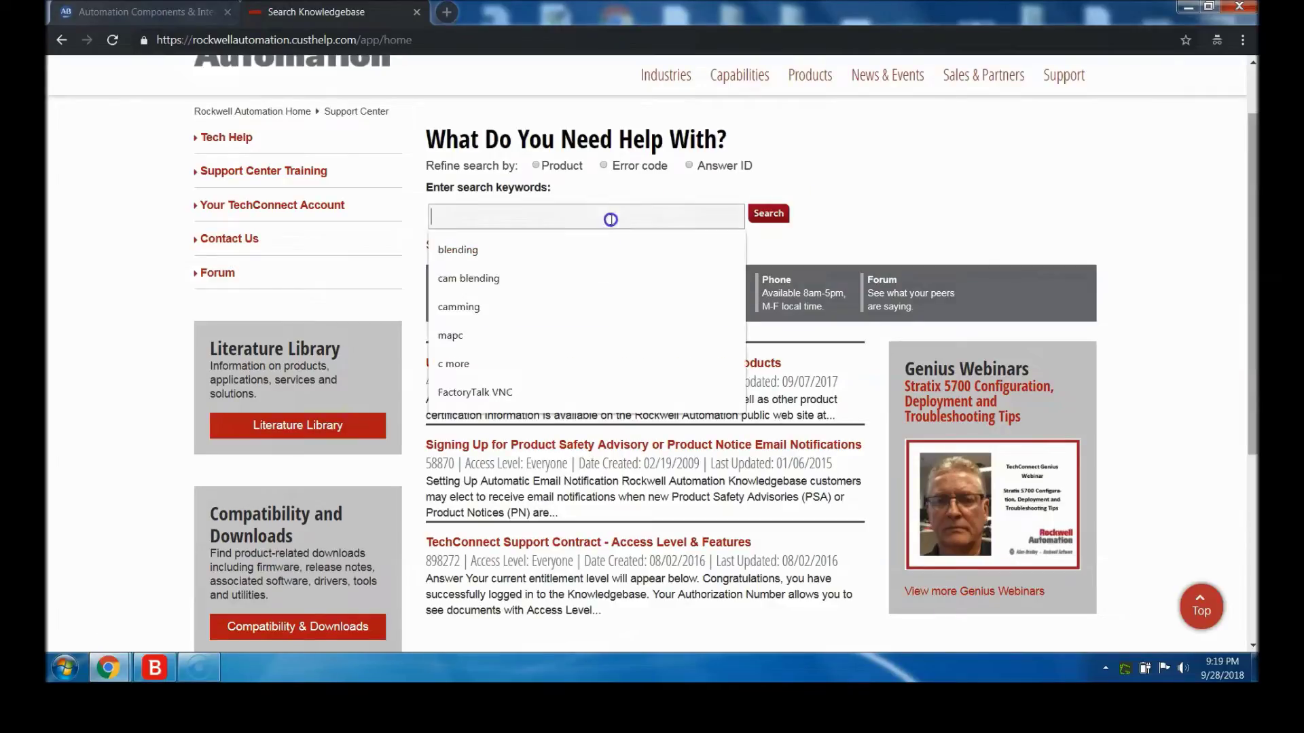
{"action": "type", "text": "rslogix 500"}
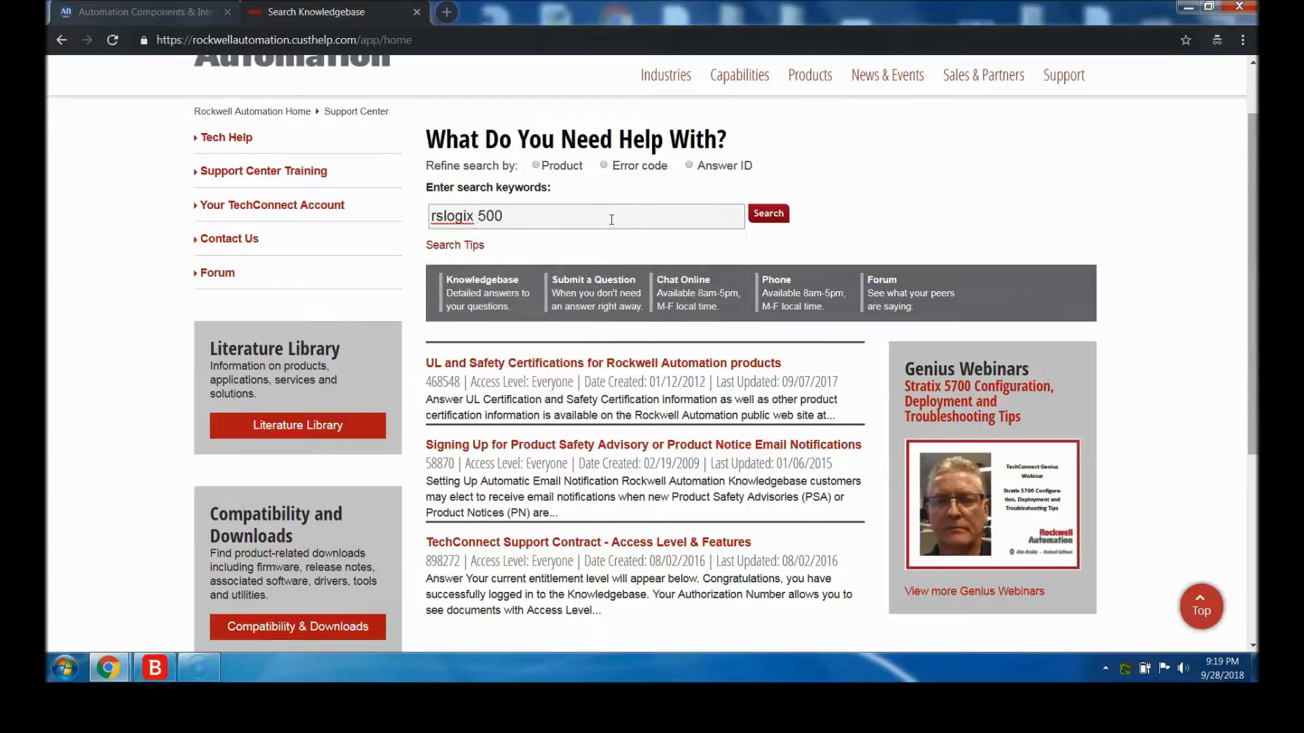
{"action": "key", "text": "BackSpace"}
{"action": "key", "text": "BackSpace"}
{"action": "key", "text": "BackSpace"}
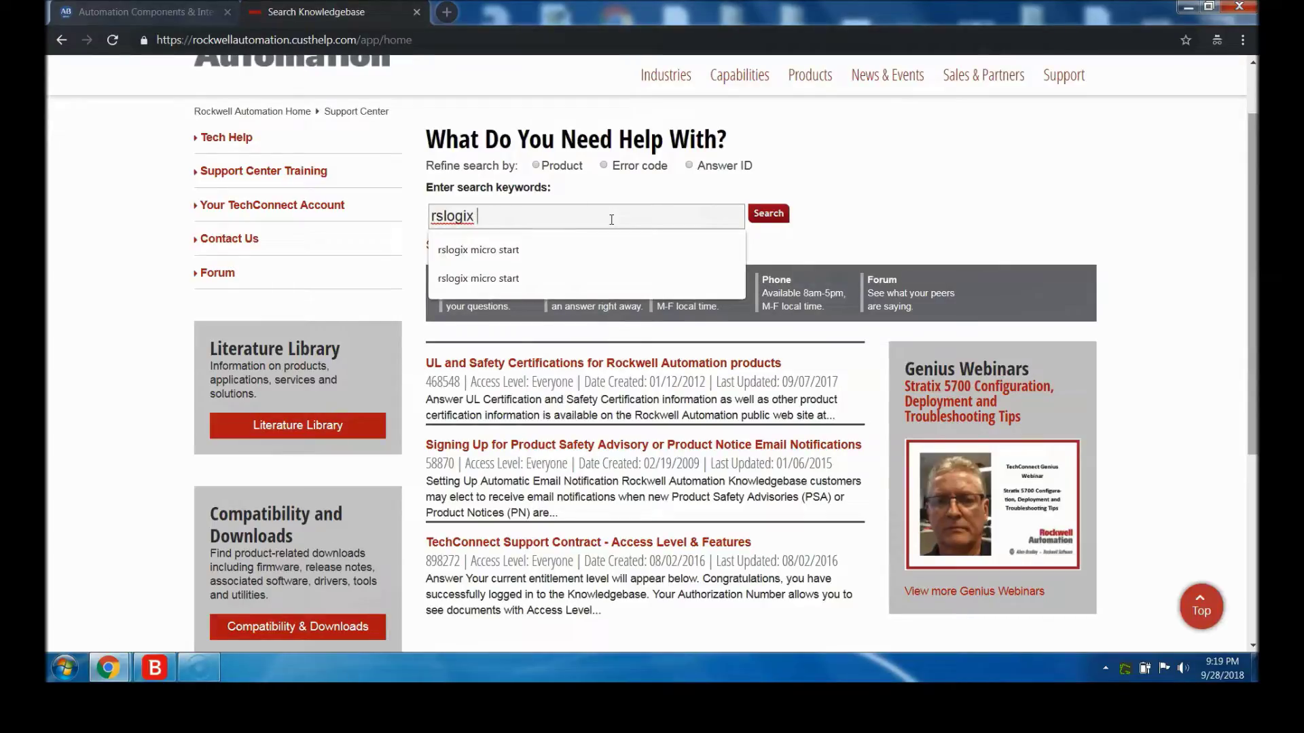
{"action": "type", "text": "mirc"}
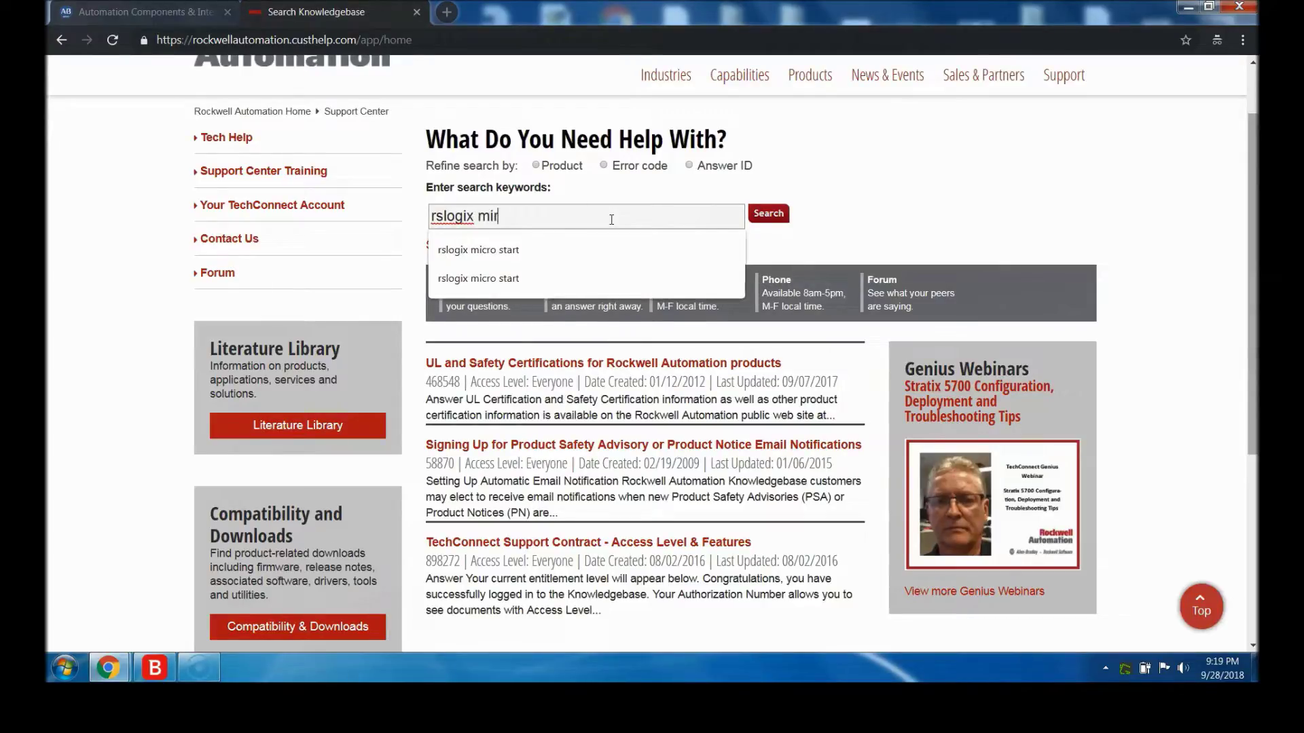
{"action": "key", "text": "BackSpace"}
{"action": "key", "text": "BackSpace"}
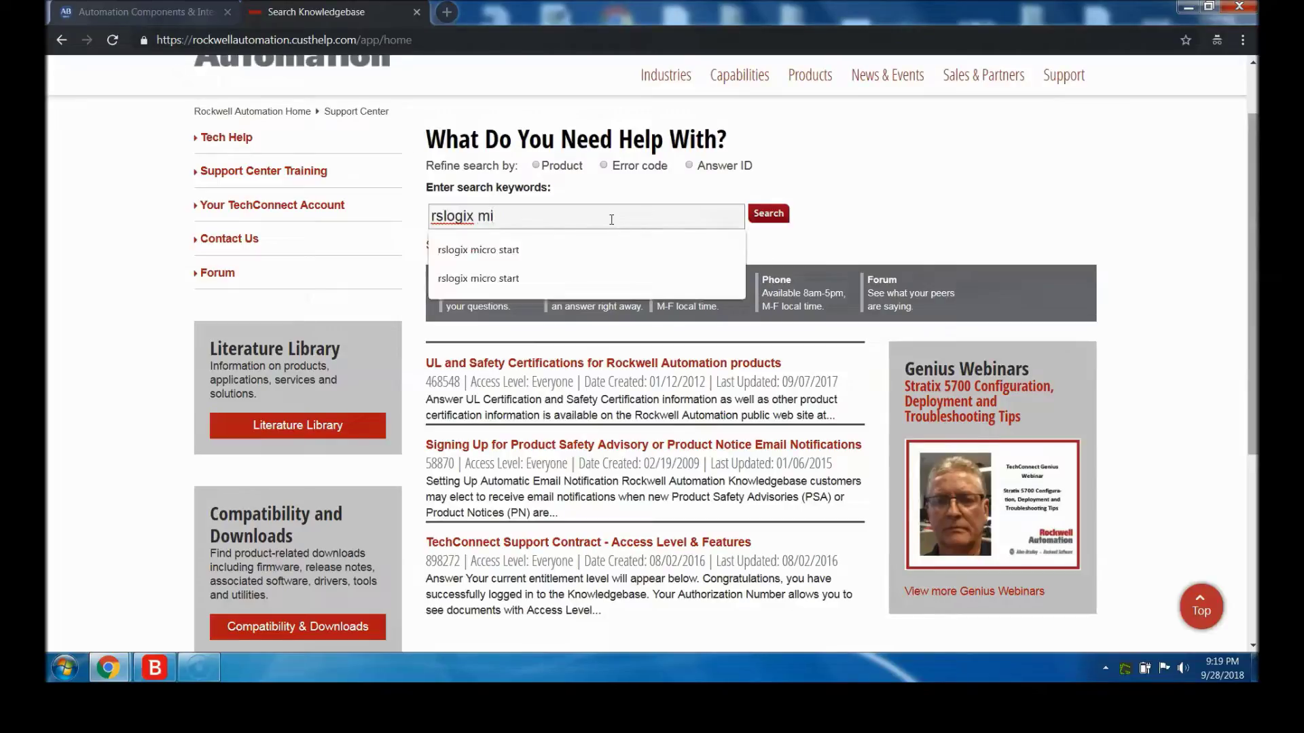
{"action": "type", "text": "cro starter"}
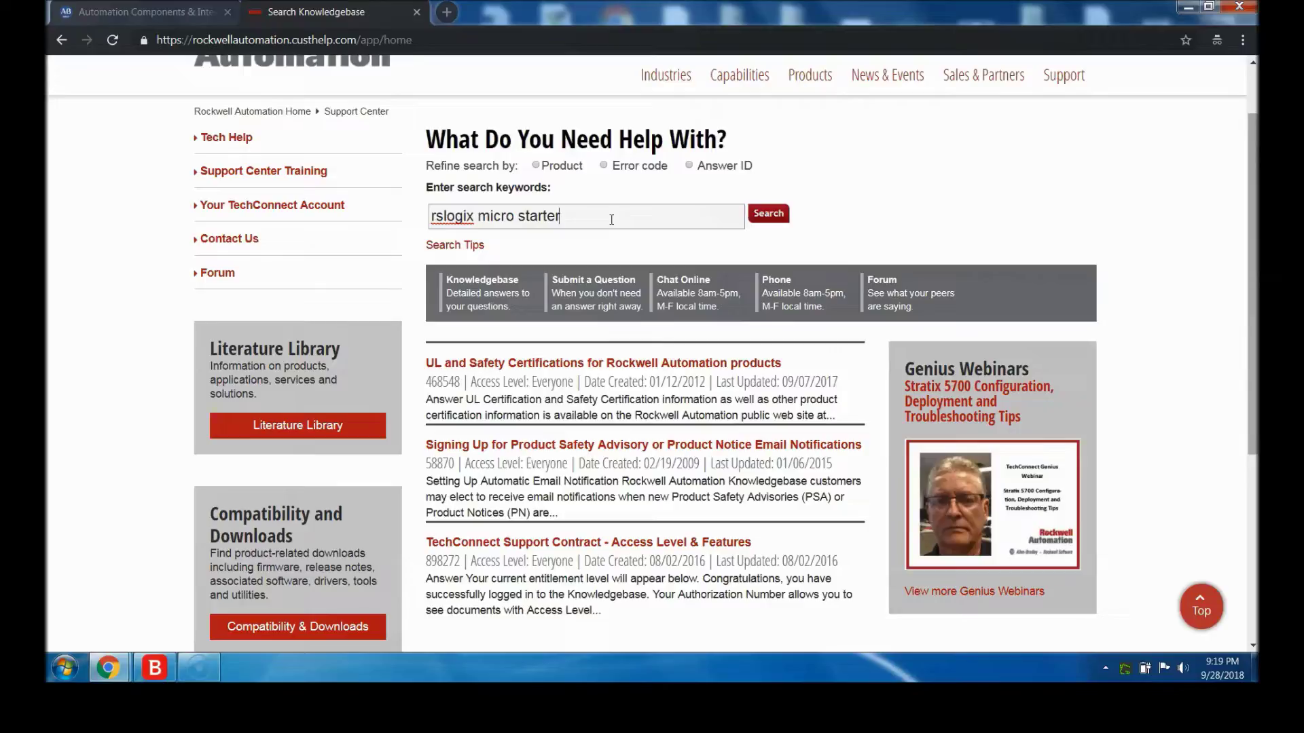
{"action": "key", "text": "Return"}
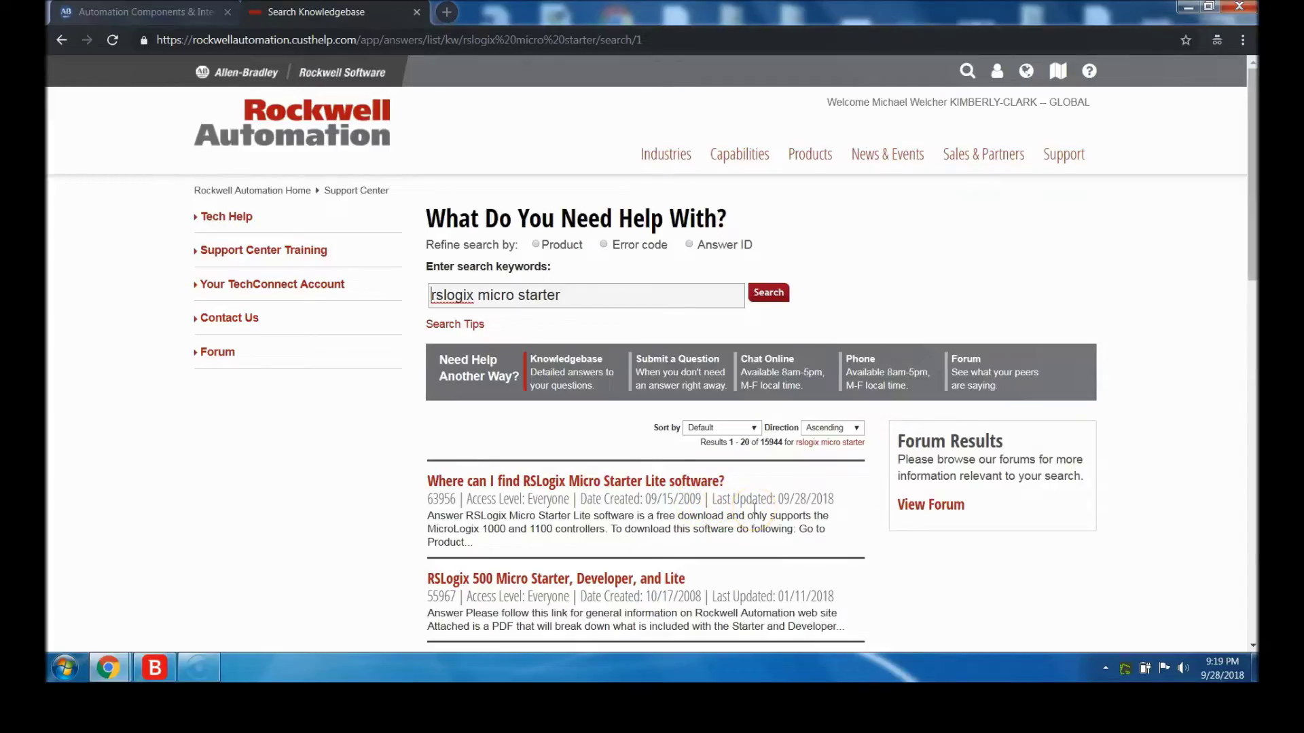
{"action": "left_click", "coordinate": [635, 484]}
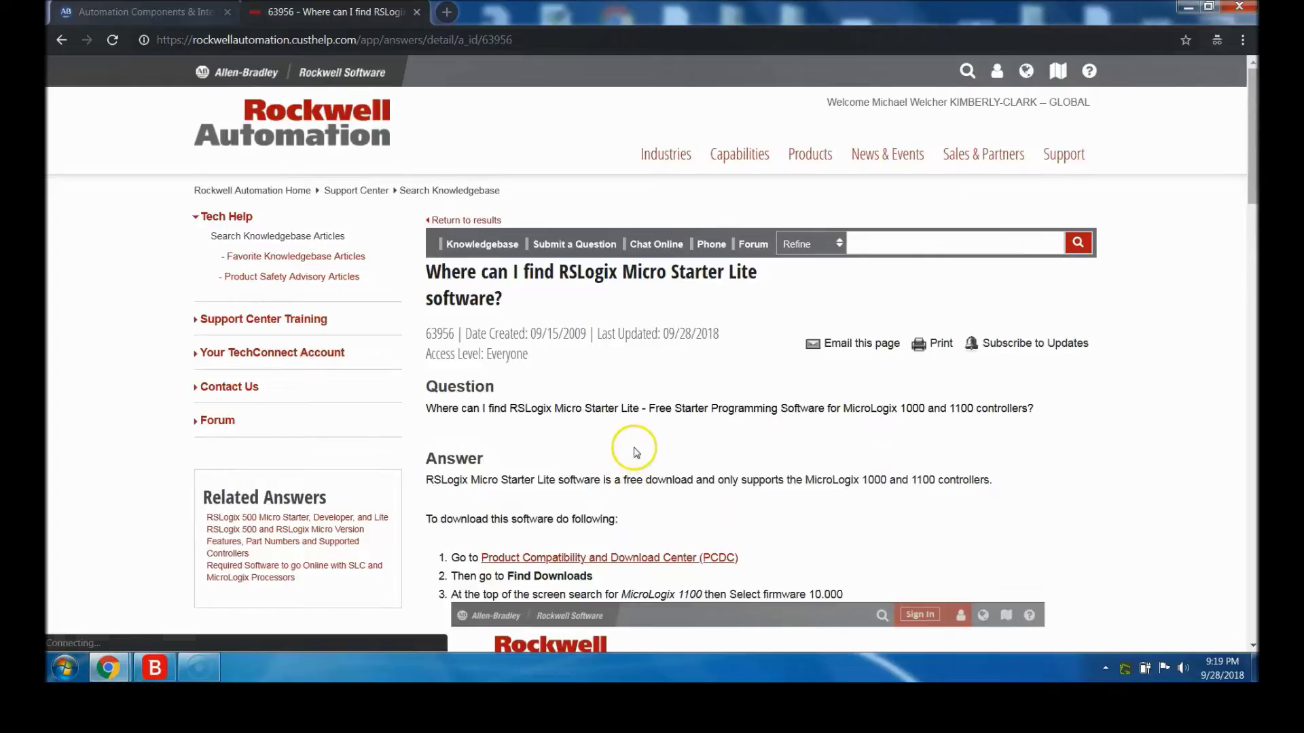
{"action": "left_click_drag", "start_coordinate": [729, 337], "coordinate": [657, 334]}
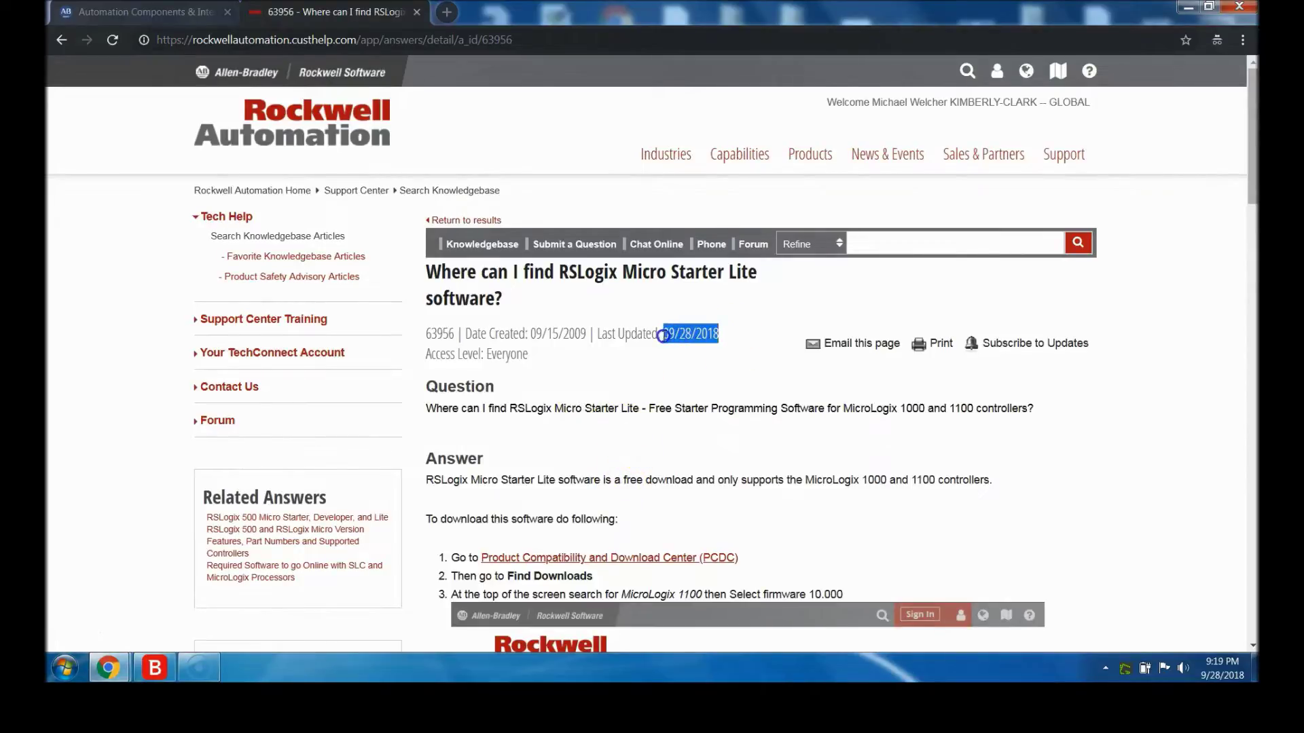
{"action": "left_click", "coordinate": [639, 390]}
{"action": "left_click_drag", "start_coordinate": [536, 378], "coordinate": [488, 362]}
{"action": "left_click", "coordinate": [612, 380]}
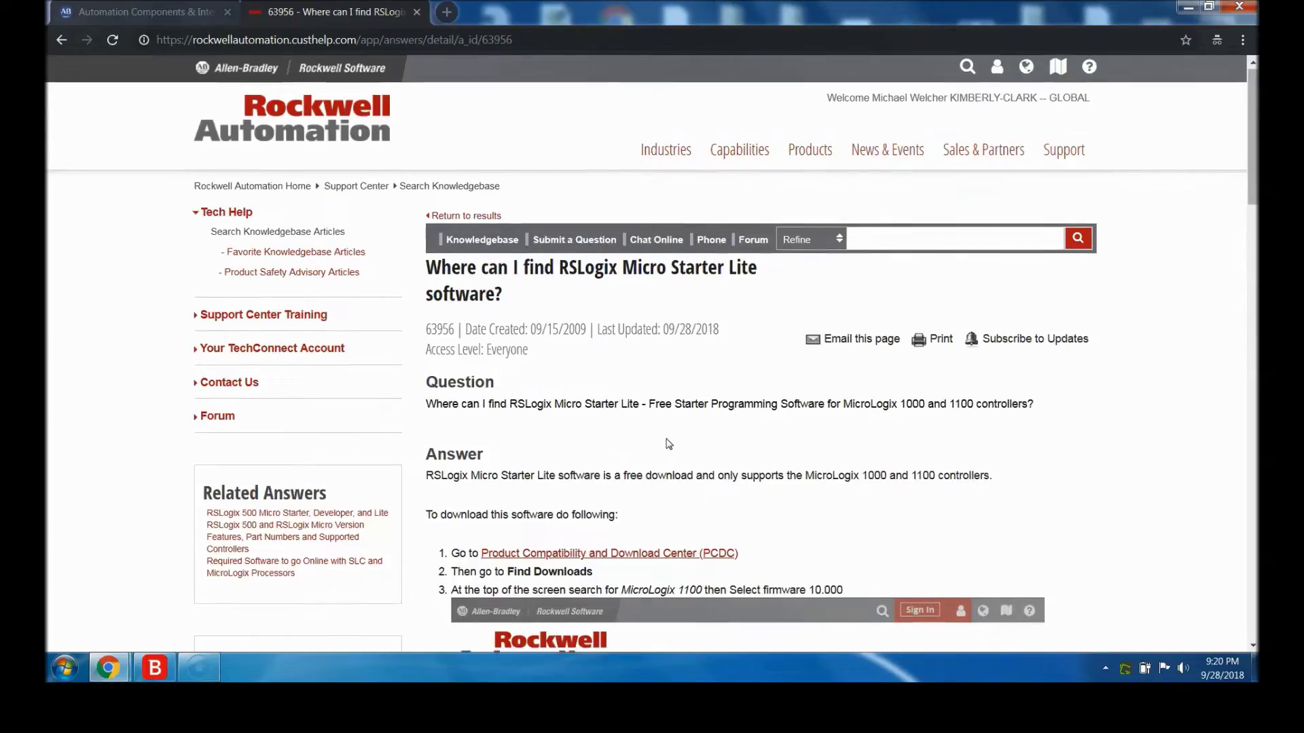
{"action": "scroll", "coordinate": [668, 444], "scroll_direction": "down", "scroll_amount": 1}
{"action": "scroll", "coordinate": [668, 442], "scroll_direction": "down", "scroll_amount": 1}
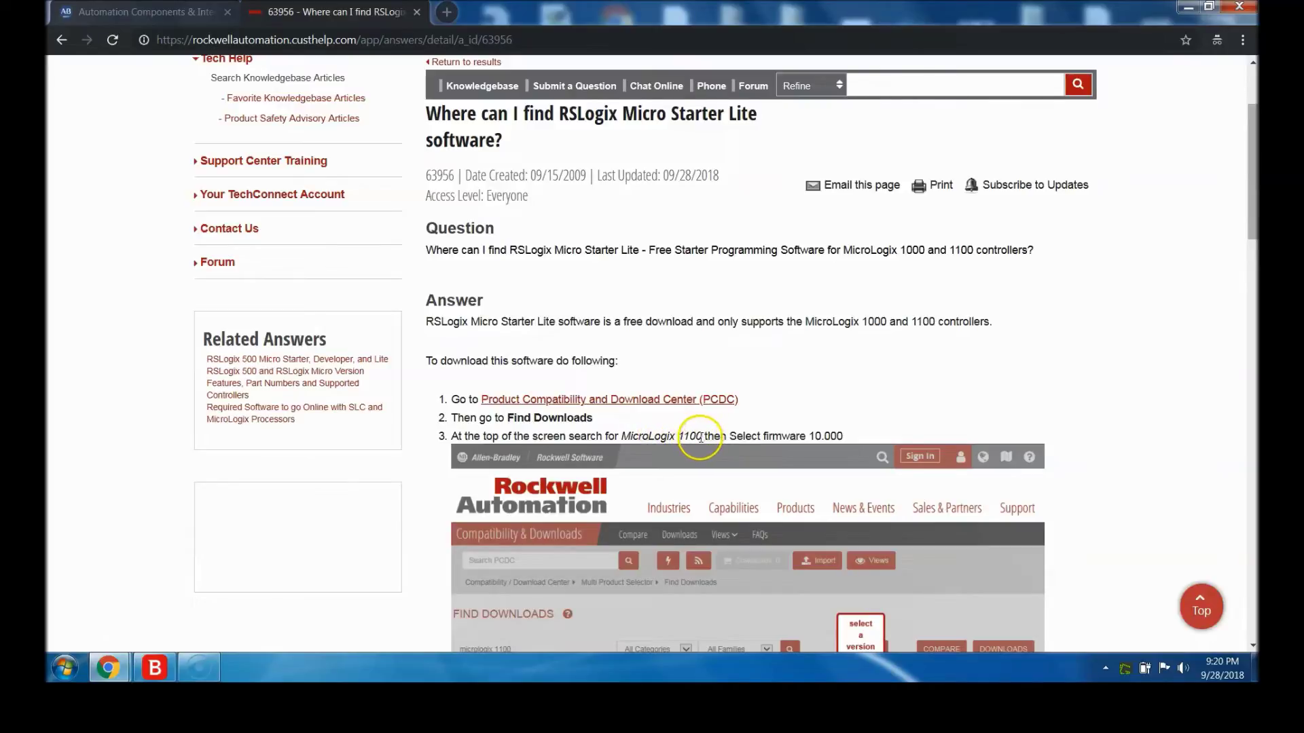
- Copy 'MicroLogix 1100' from step 3 of the article, dismissing the feedback survey
{"action": "left_click_drag", "start_coordinate": [702, 438], "coordinate": [615, 436]}
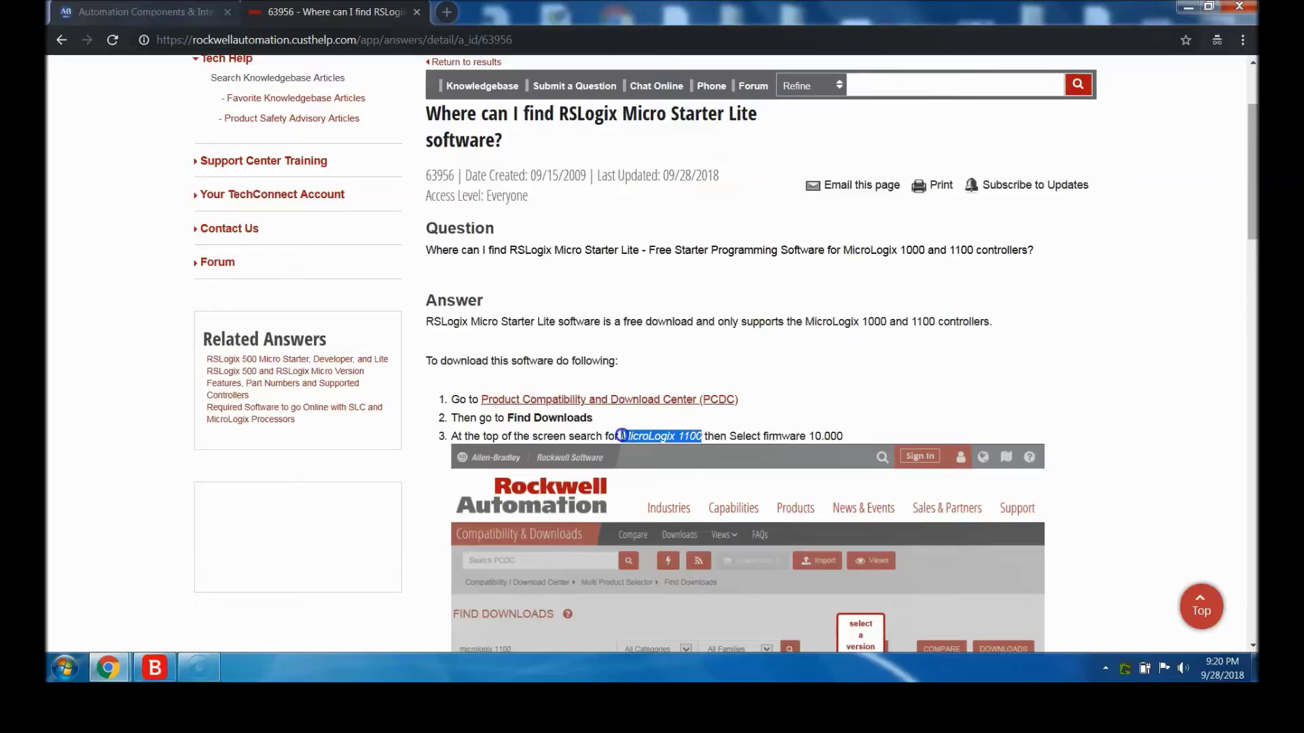
{"action": "right_click", "coordinate": [626, 433]}
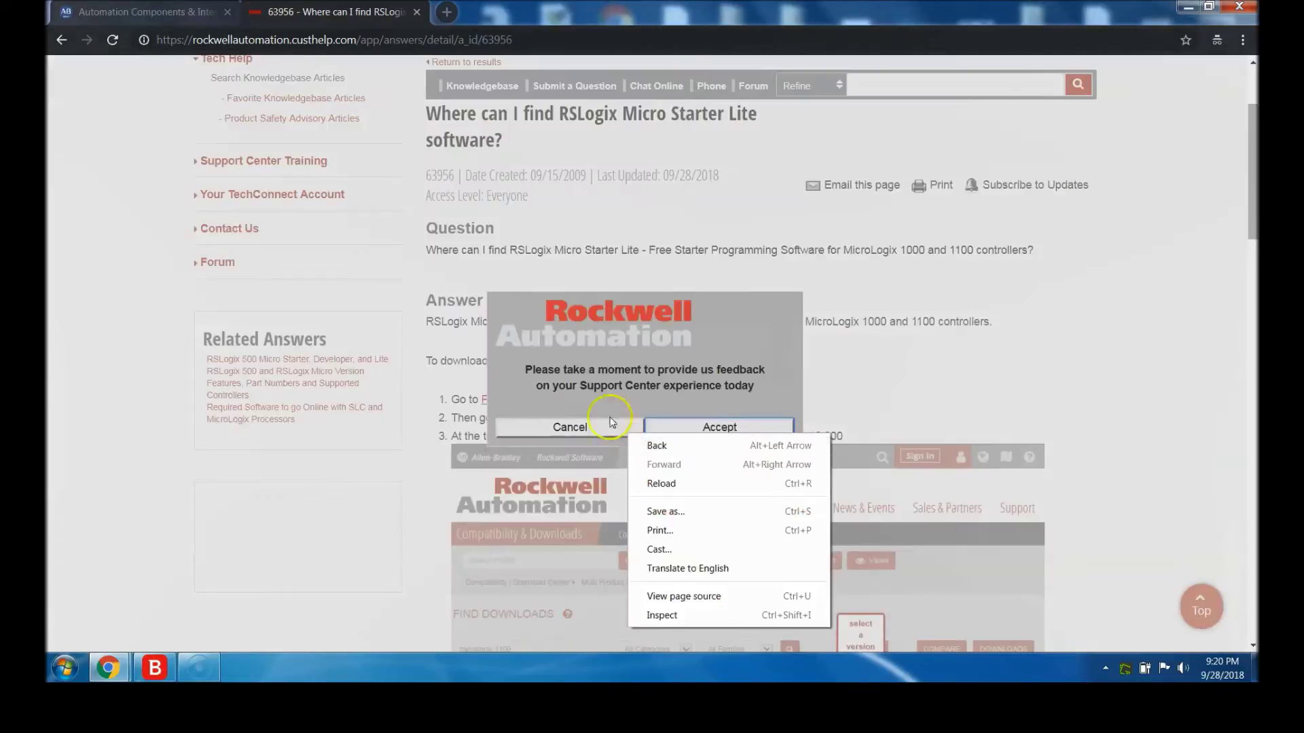
{"action": "left_click", "coordinate": [624, 427]}
{"action": "right_click", "coordinate": [640, 435]}
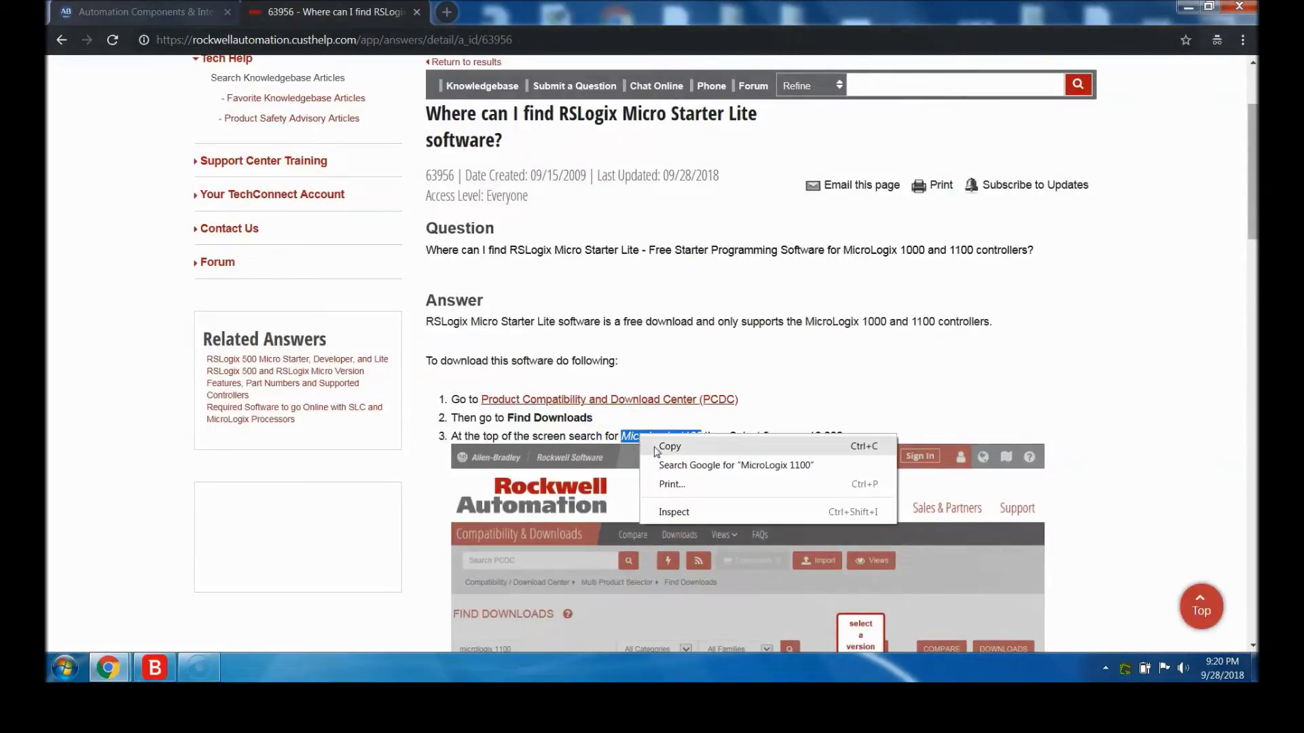
{"action": "left_click", "coordinate": [657, 447]}
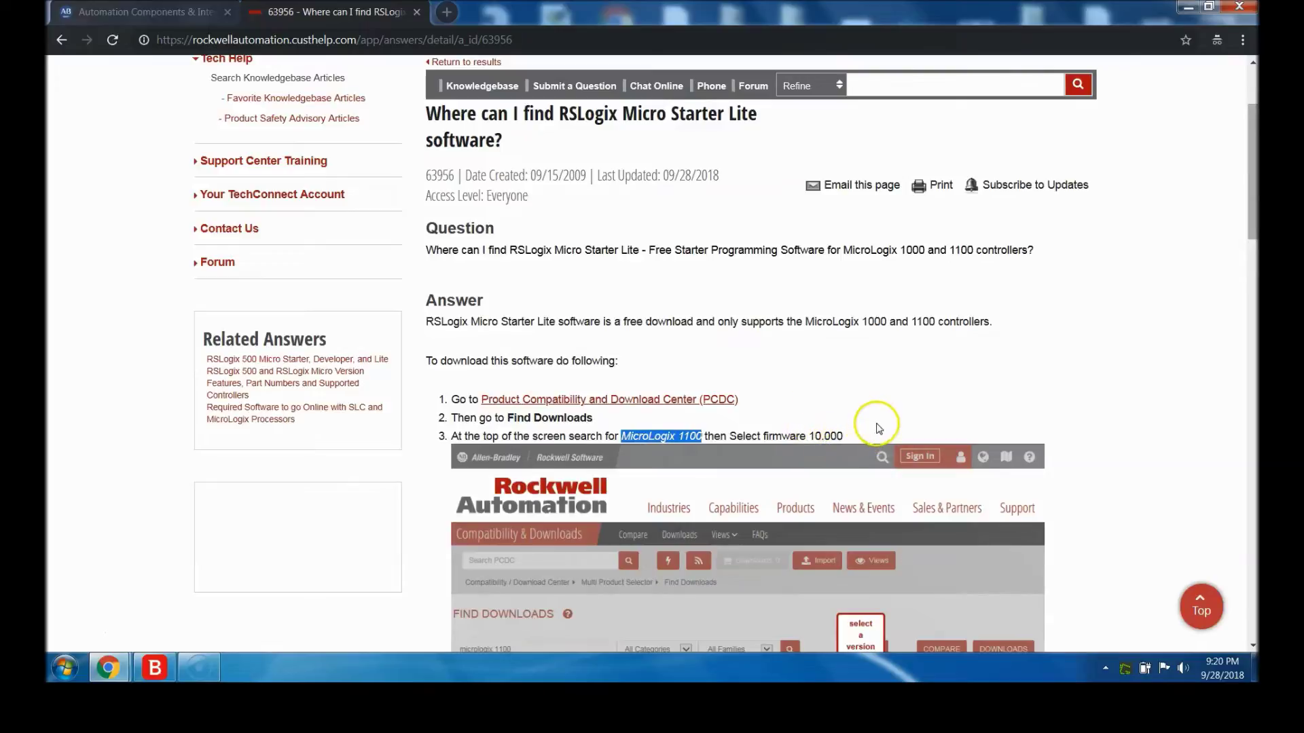
{"action": "scroll", "coordinate": [822, 475], "scroll_direction": "down", "scroll_amount": 1}
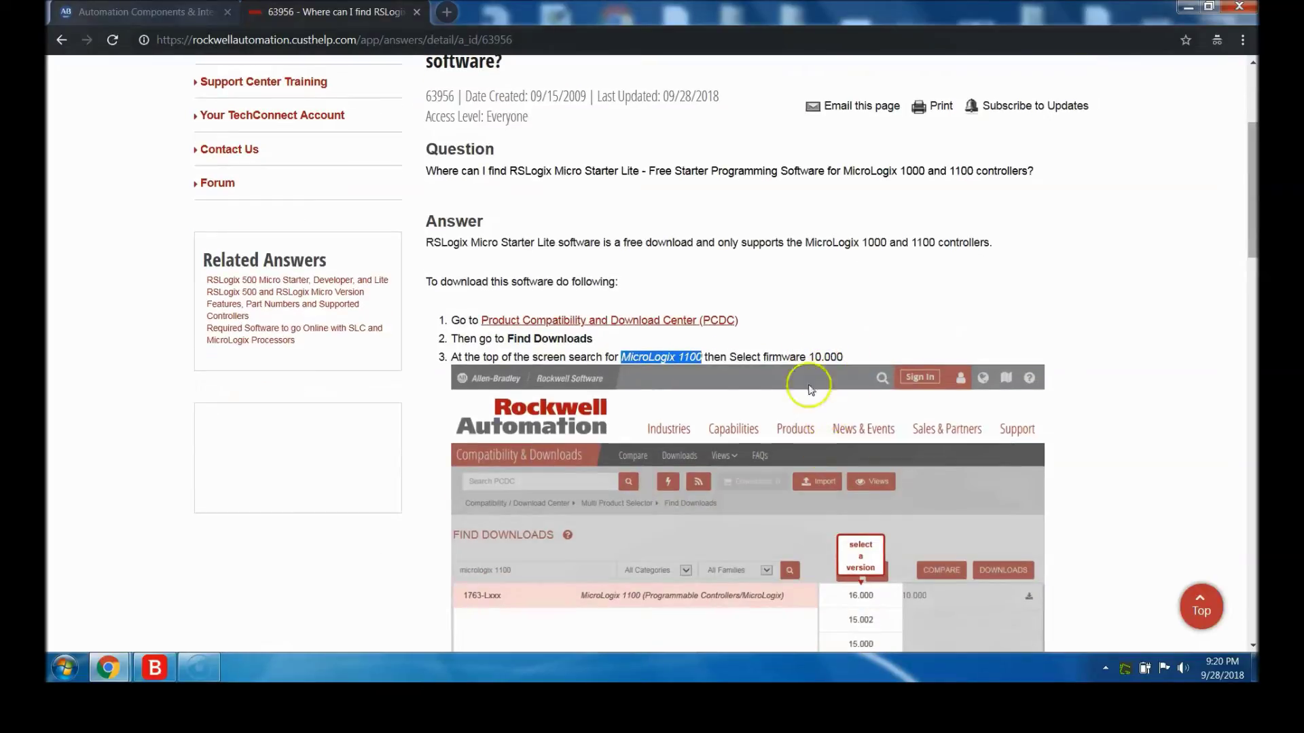
{"action": "scroll", "coordinate": [828, 383], "scroll_direction": "down", "scroll_amount": 3}
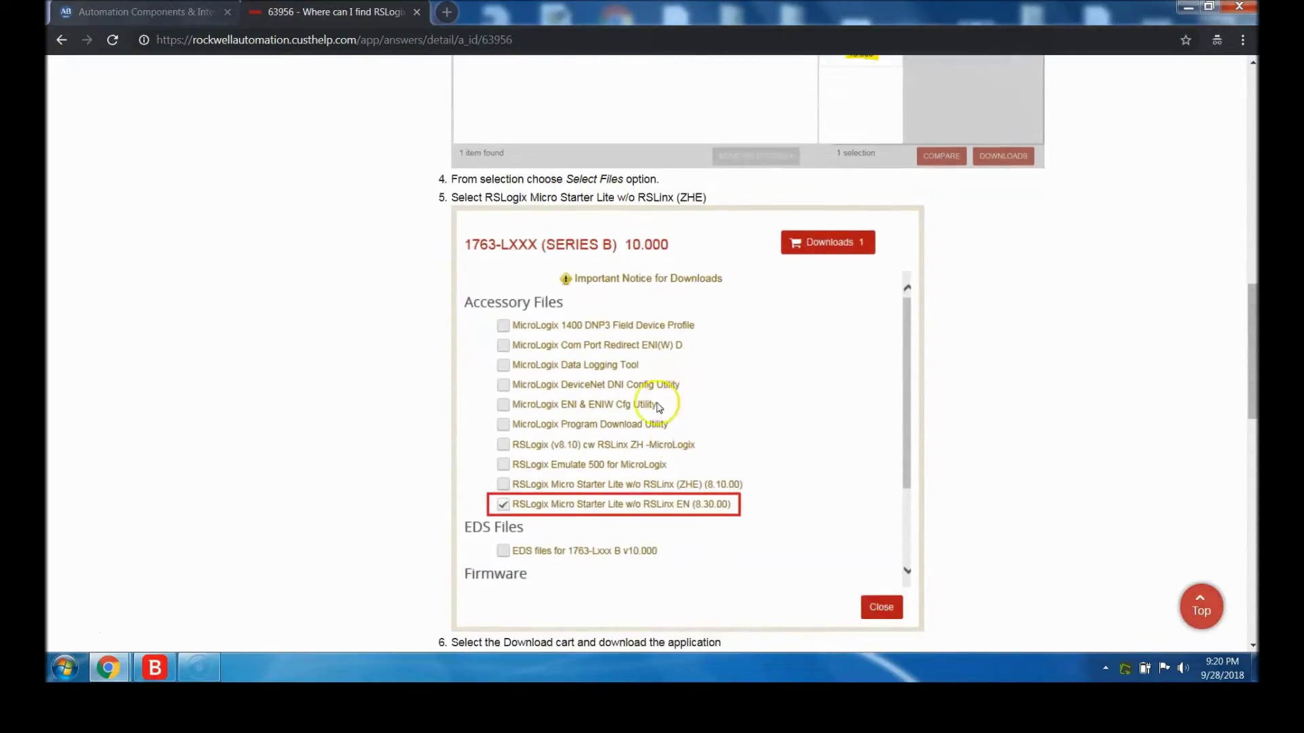
{"action": "scroll", "coordinate": [677, 374], "scroll_direction": "down", "scroll_amount": 3}
{"action": "scroll", "coordinate": [669, 441], "scroll_direction": "up", "scroll_amount": 5}
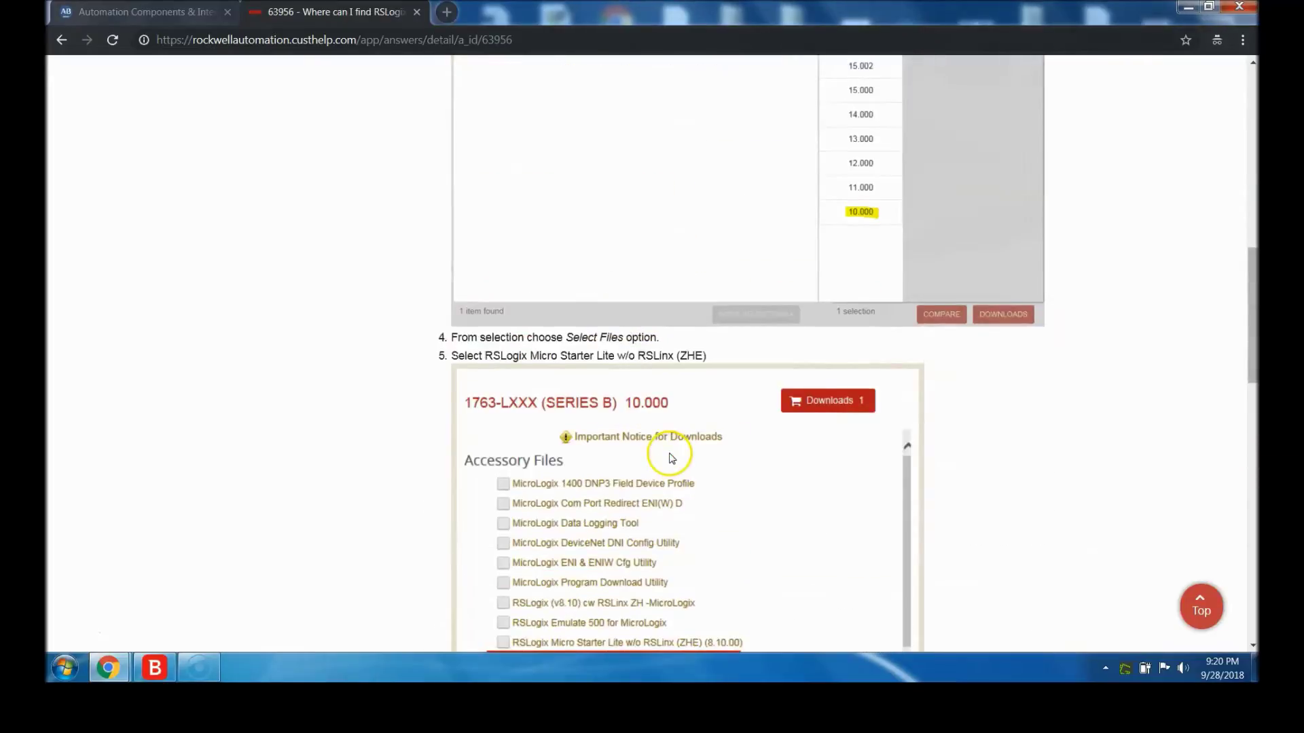
{"action": "scroll", "coordinate": [667, 469], "scroll_direction": "down", "scroll_amount": 1}
{"action": "scroll", "coordinate": [668, 471], "scroll_direction": "down", "scroll_amount": 8}
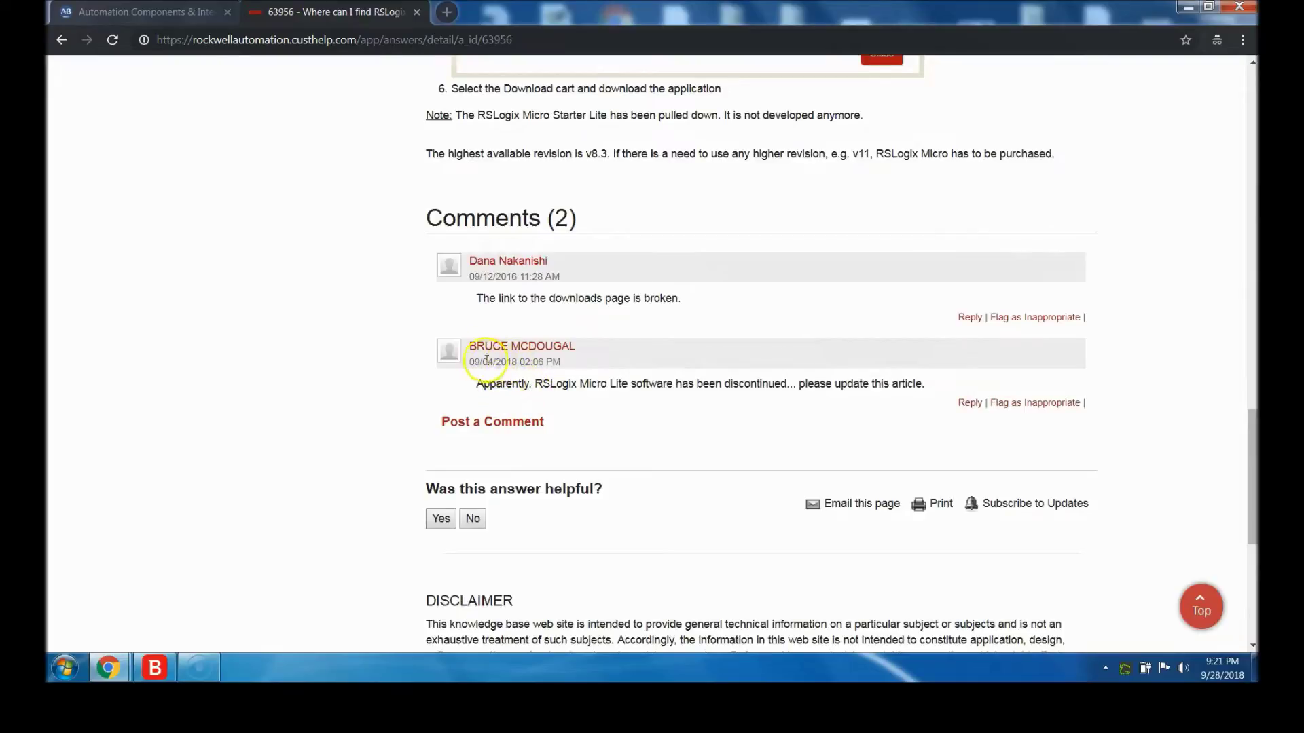
{"action": "left_click_drag", "start_coordinate": [516, 366], "coordinate": [456, 367]}
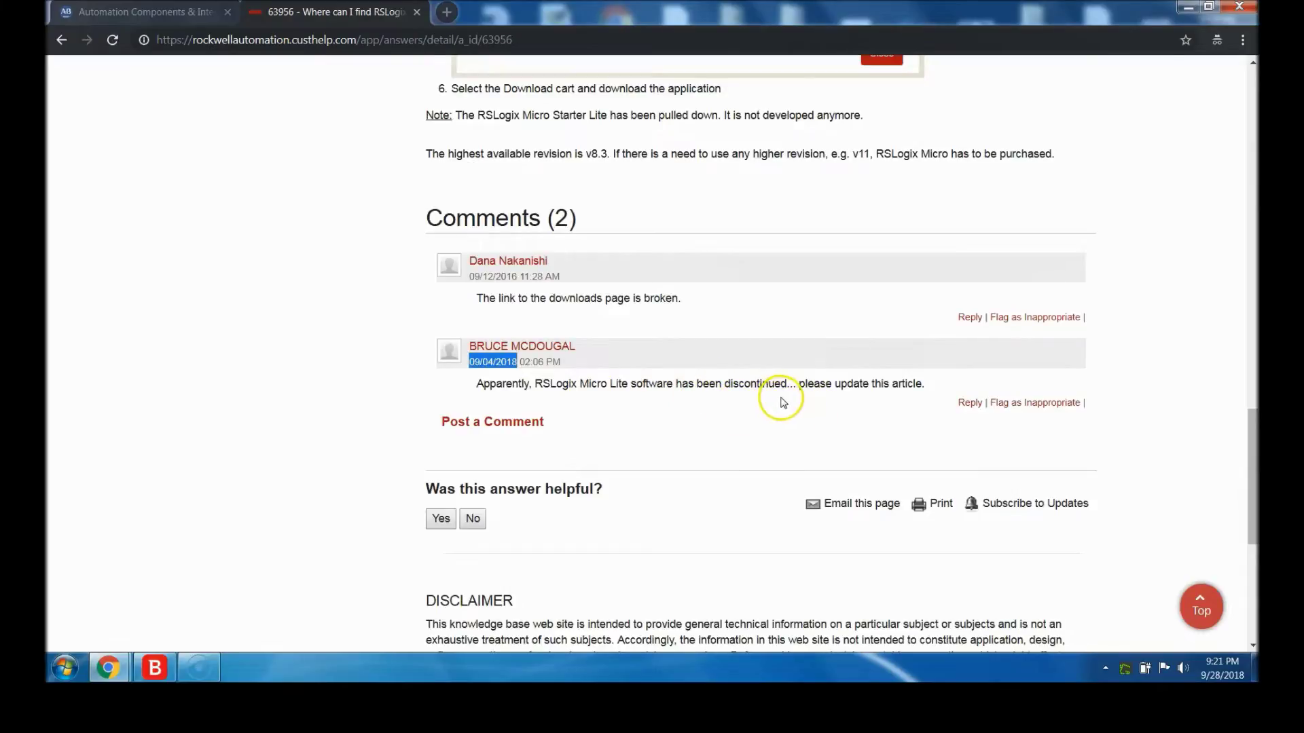
{"action": "scroll", "coordinate": [767, 402], "scroll_direction": "up", "scroll_amount": 5}
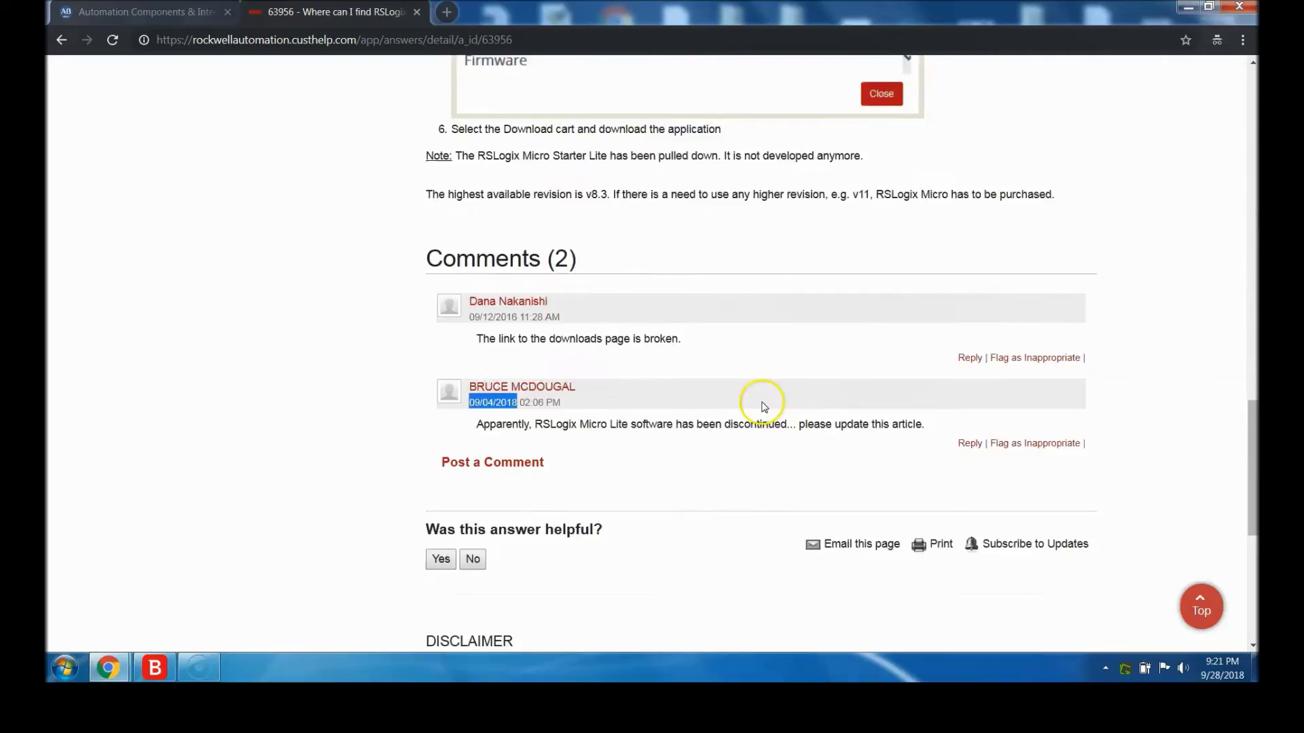
{"action": "scroll", "coordinate": [762, 403], "scroll_direction": "up", "scroll_amount": 10}
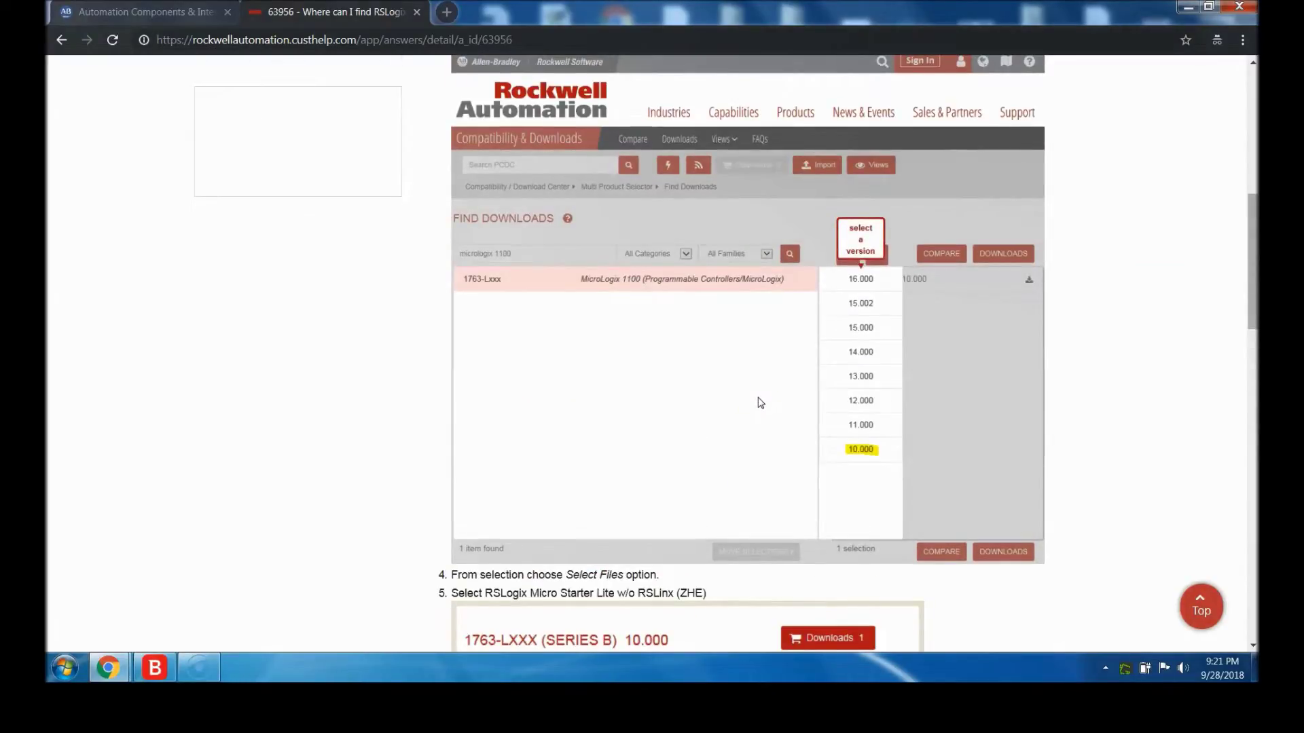
{"action": "scroll", "coordinate": [761, 403], "scroll_direction": "up", "scroll_amount": 3}
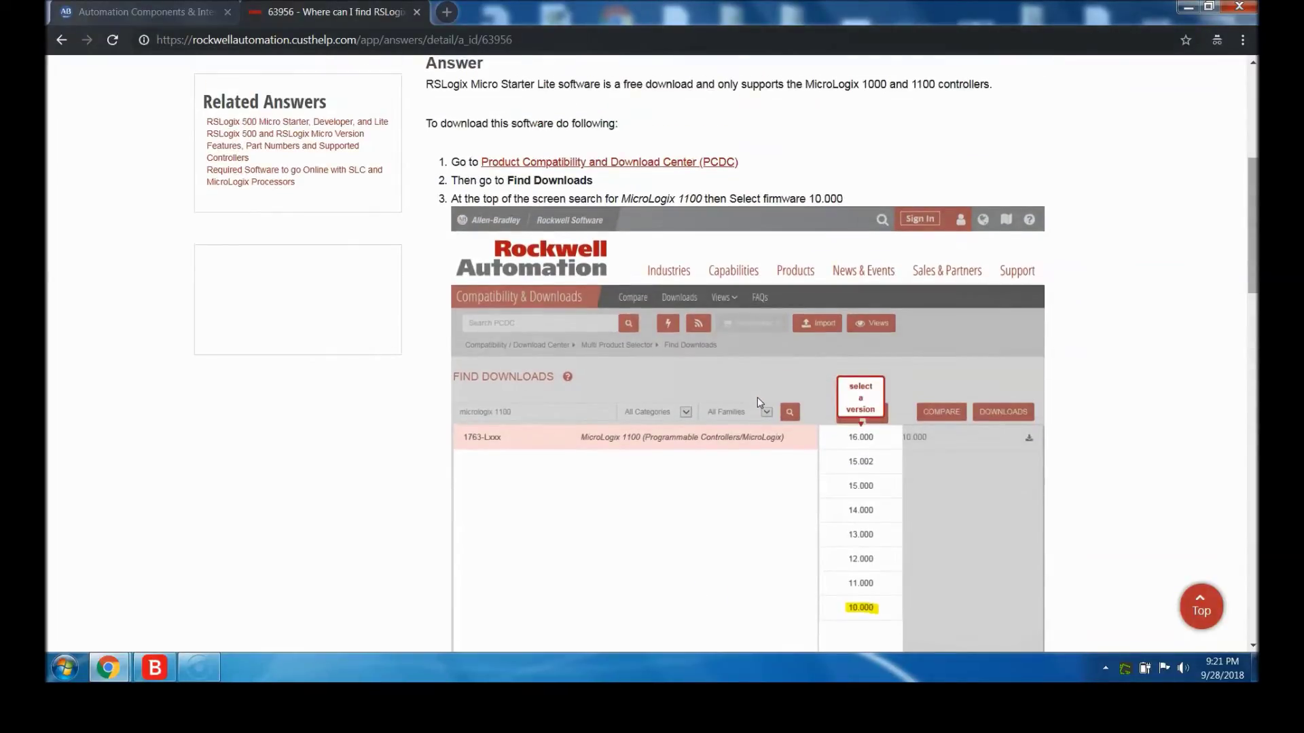
{"action": "left_click", "coordinate": [687, 169]}
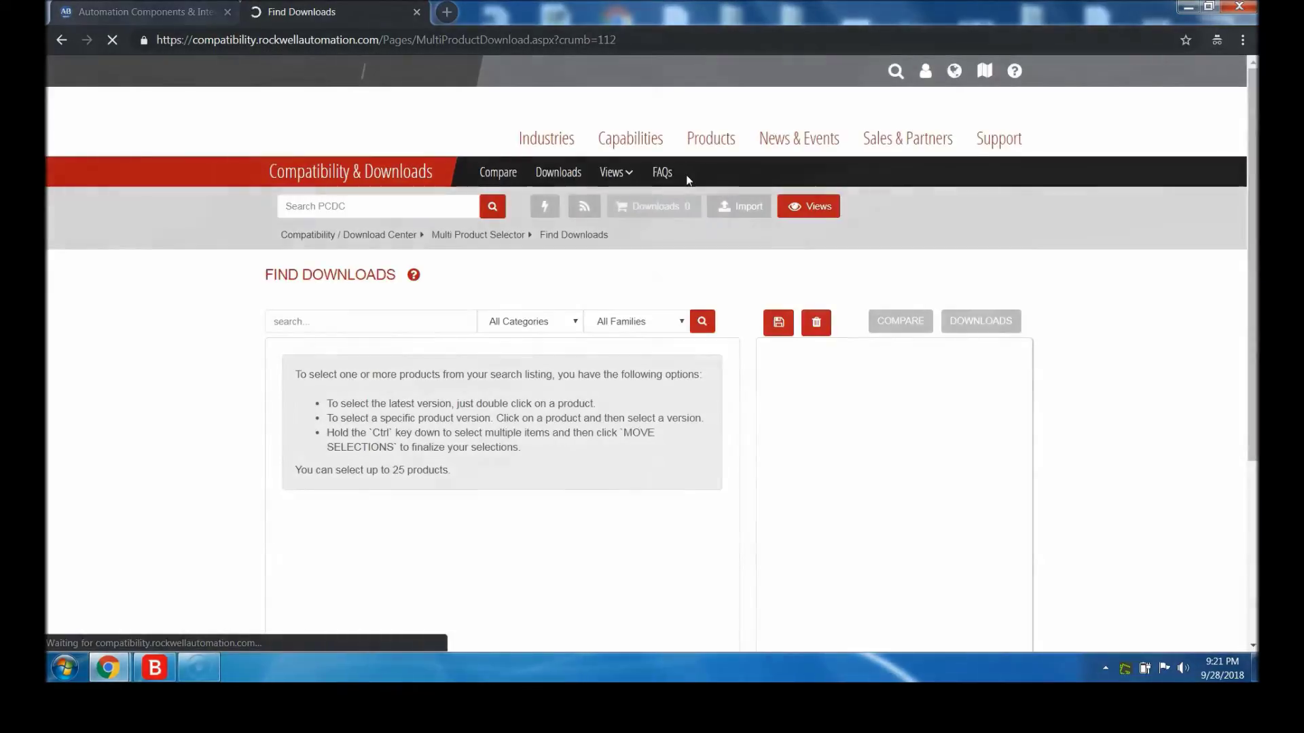
- Search the Download Center's Find Downloads for the pasted 'MicroLogix 1100'
{"action": "left_click", "coordinate": [606, 285]}
{"action": "left_click", "coordinate": [386, 322]}
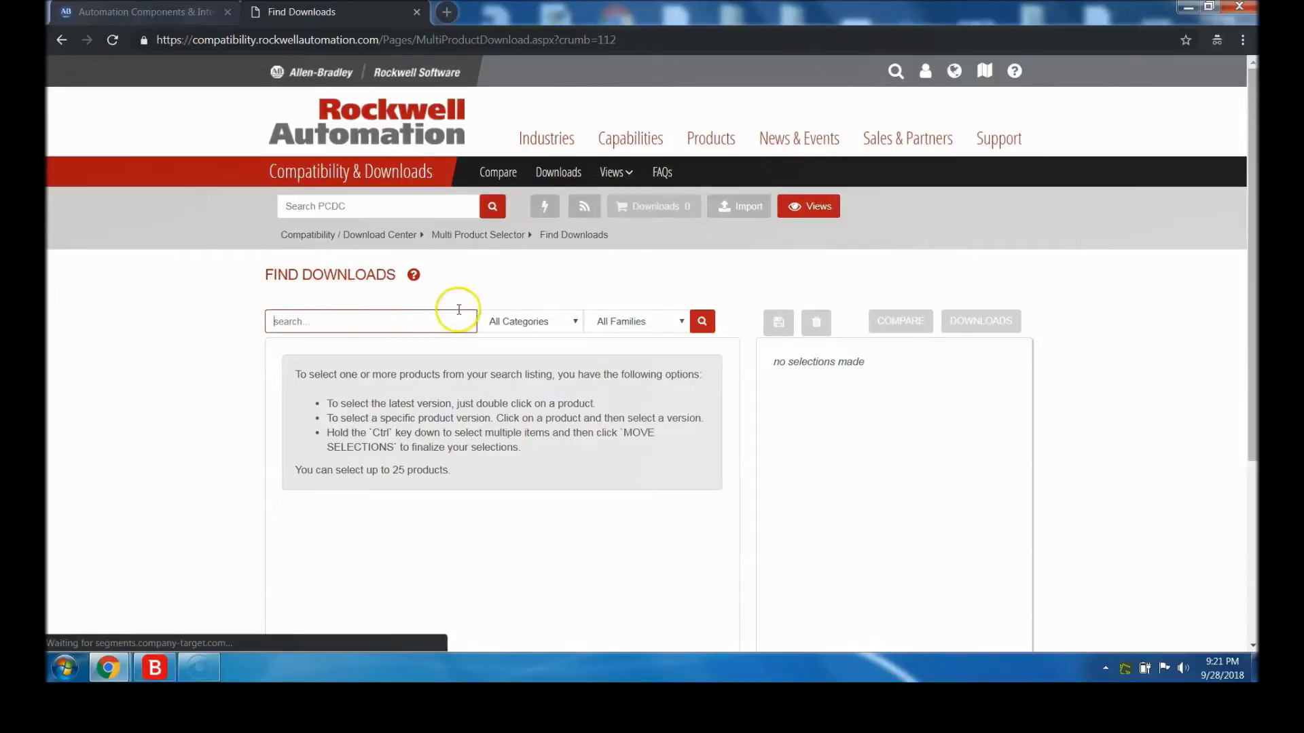
{"action": "scroll", "coordinate": [421, 319], "scroll_direction": "down", "scroll_amount": 1}
{"action": "right_click", "coordinate": [413, 242]}
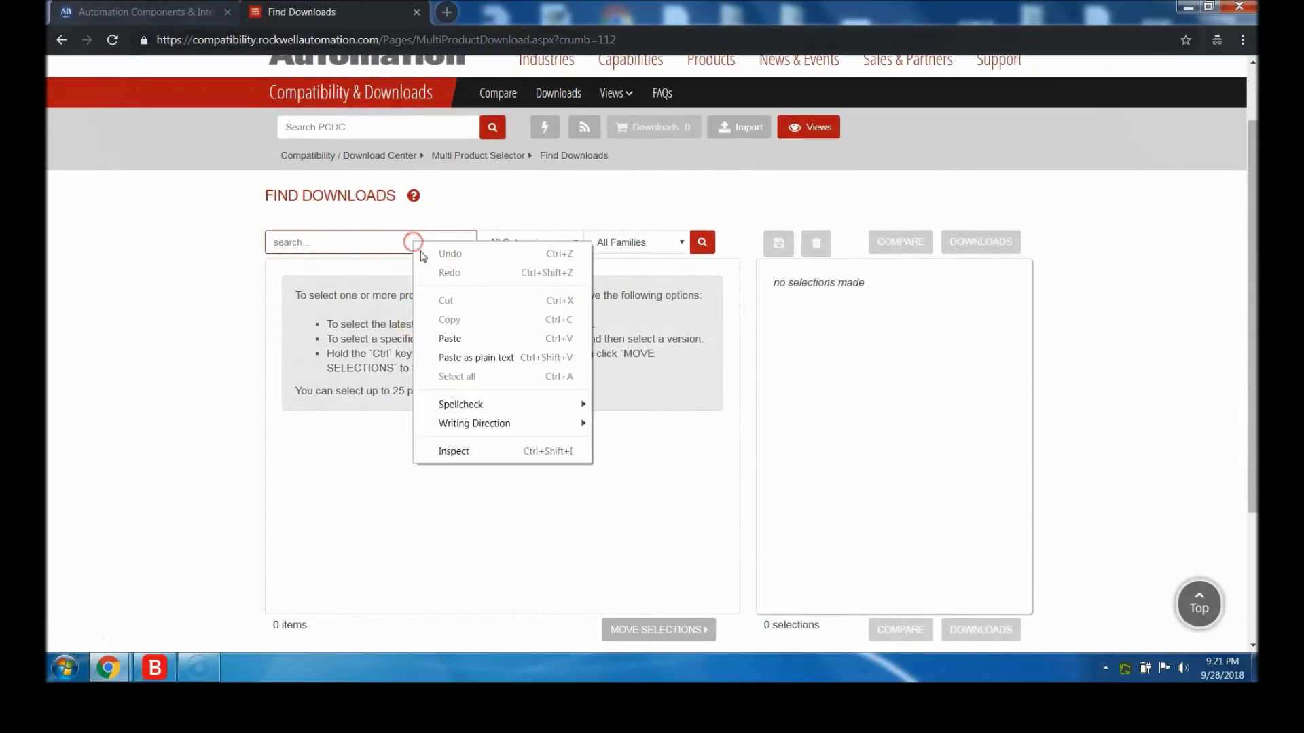
{"action": "left_click", "coordinate": [466, 338]}
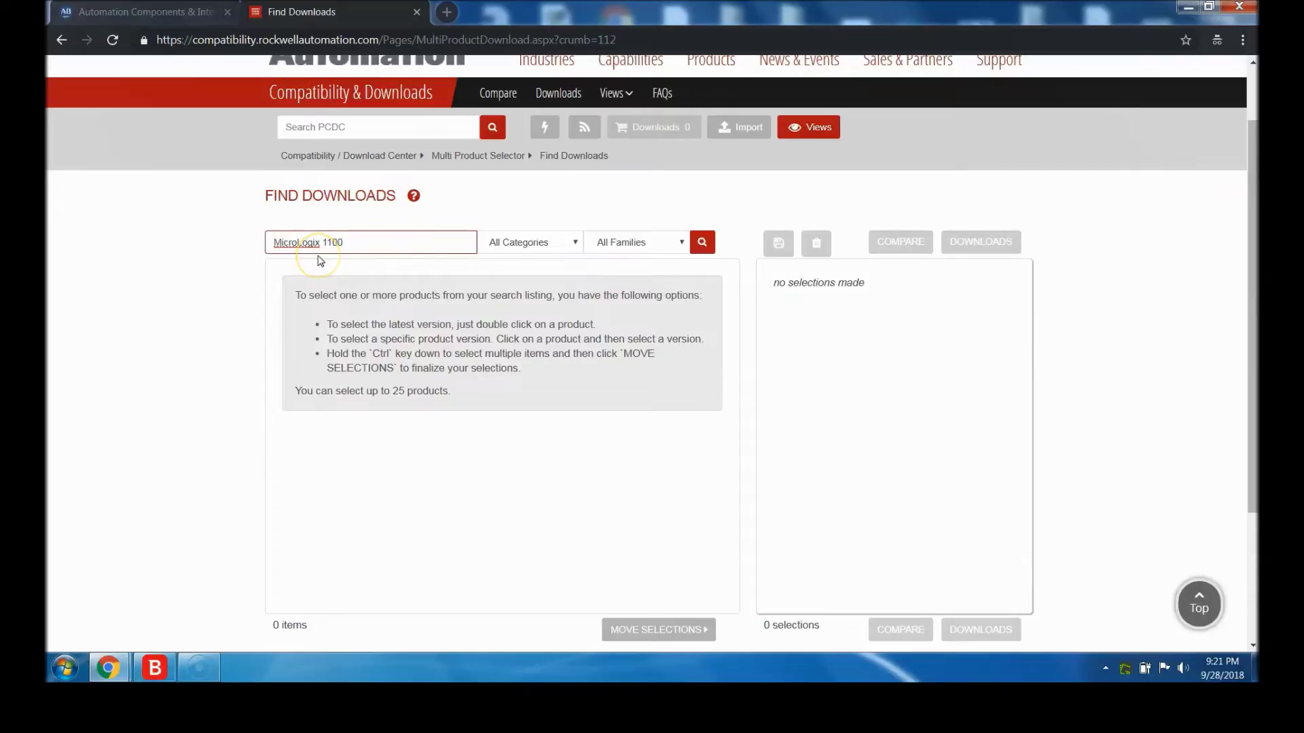
{"action": "left_click", "coordinate": [703, 246]}
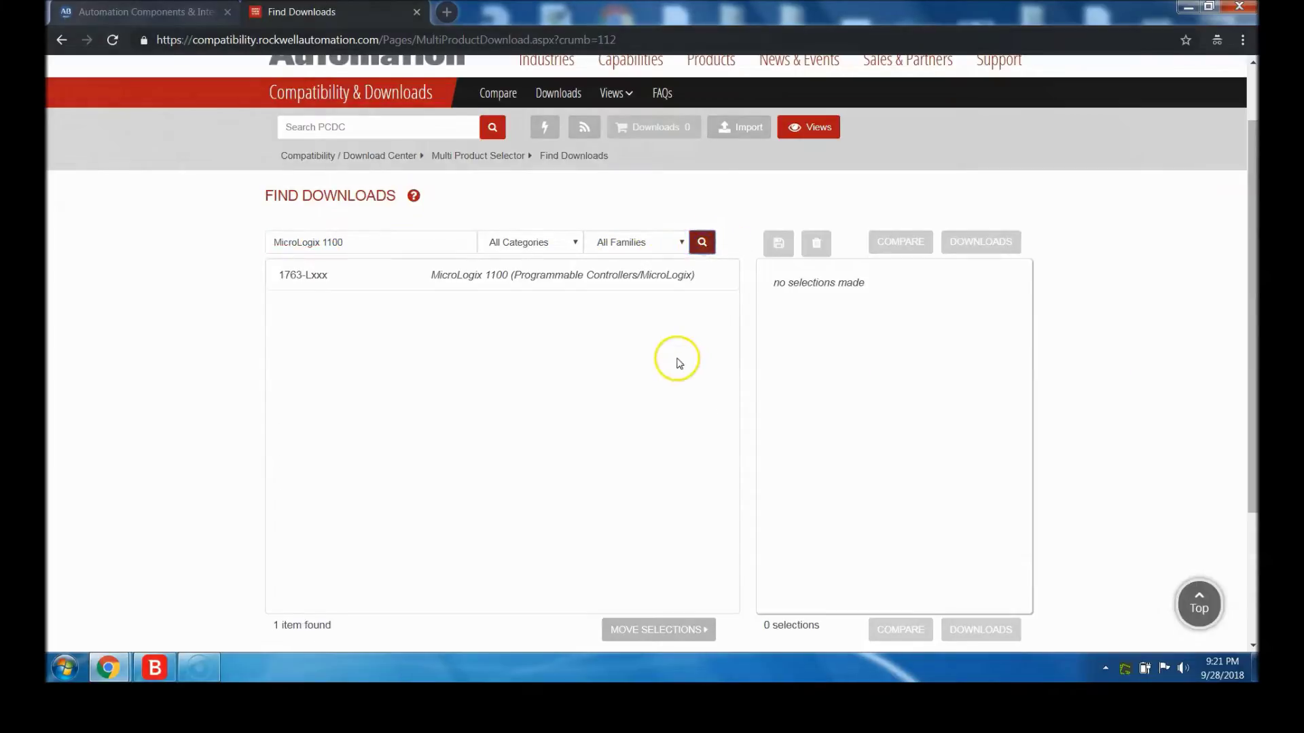
- Select the 1763-Lxxx result at firmware version 10.000
{"action": "left_click", "coordinate": [577, 281]}
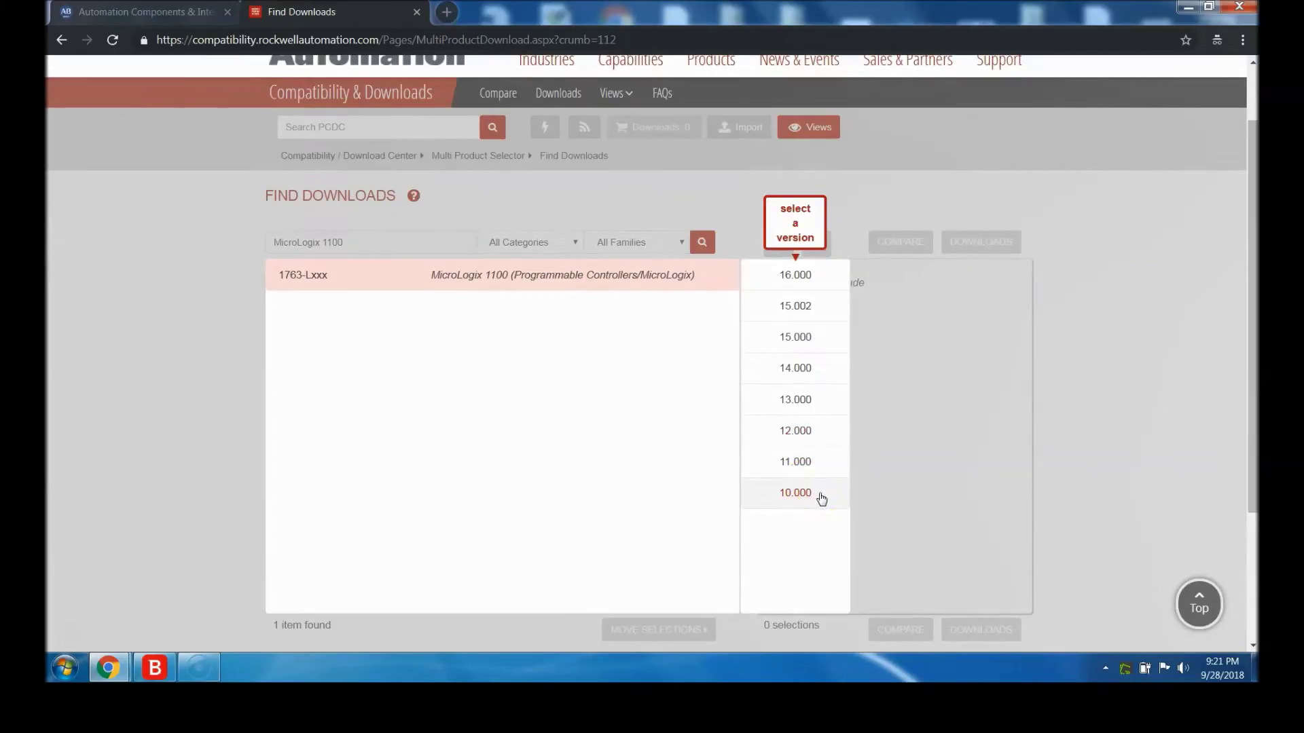
{"action": "left_click", "coordinate": [821, 496]}
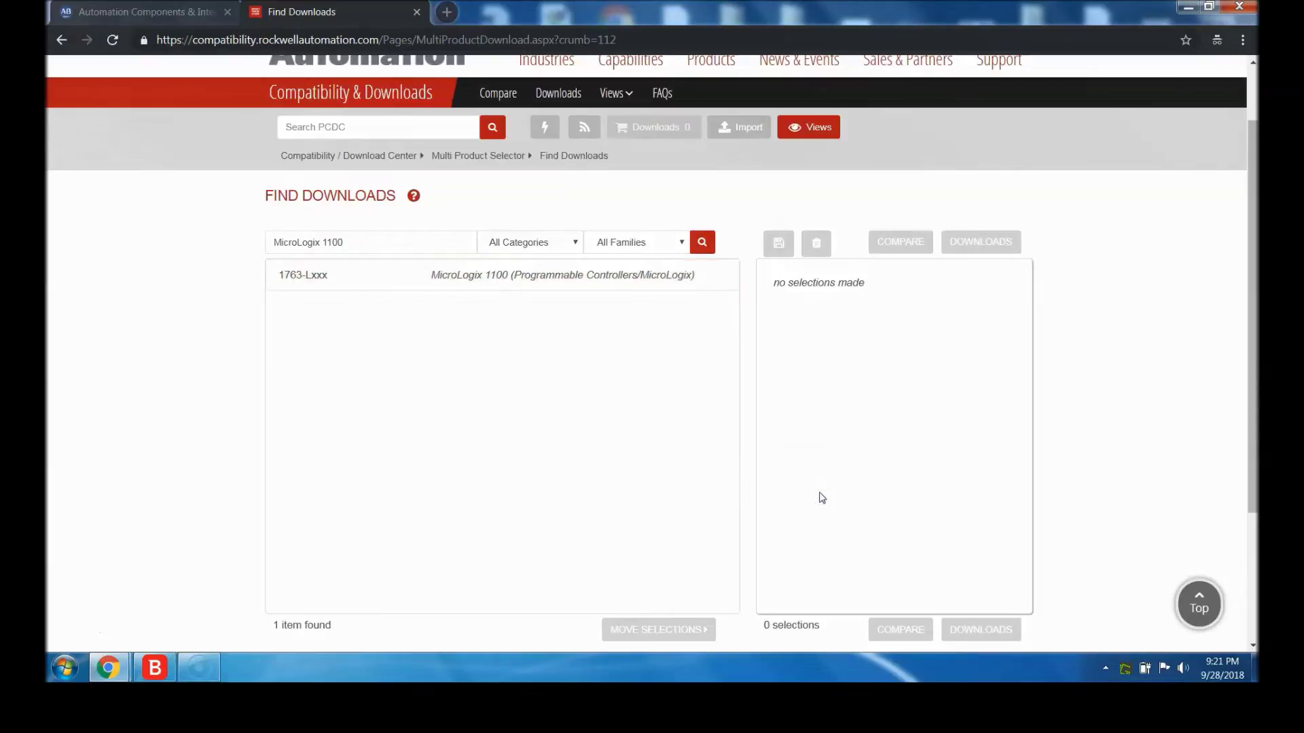
{"action": "left_click", "coordinate": [861, 418]}
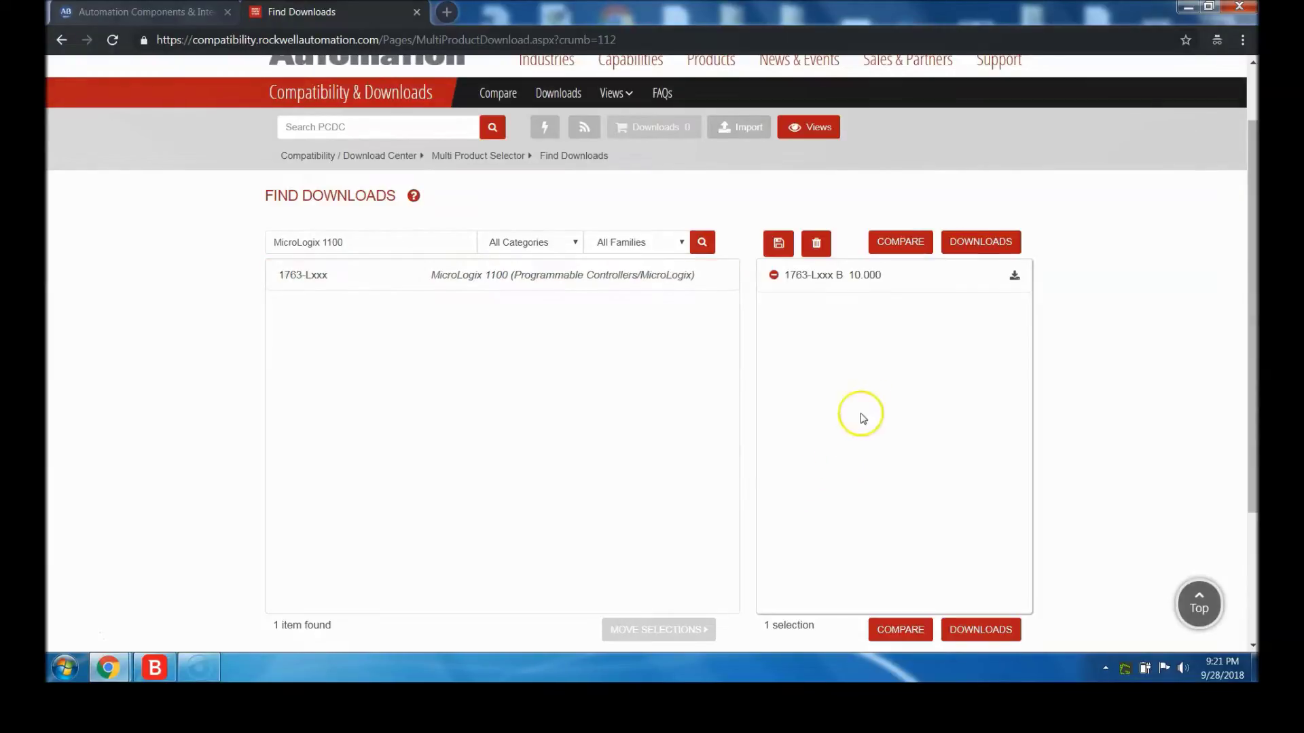
- Compare 1763-Lxxx series B at version 10.000 and bring up its downloads
{"action": "left_click", "coordinate": [920, 248]}
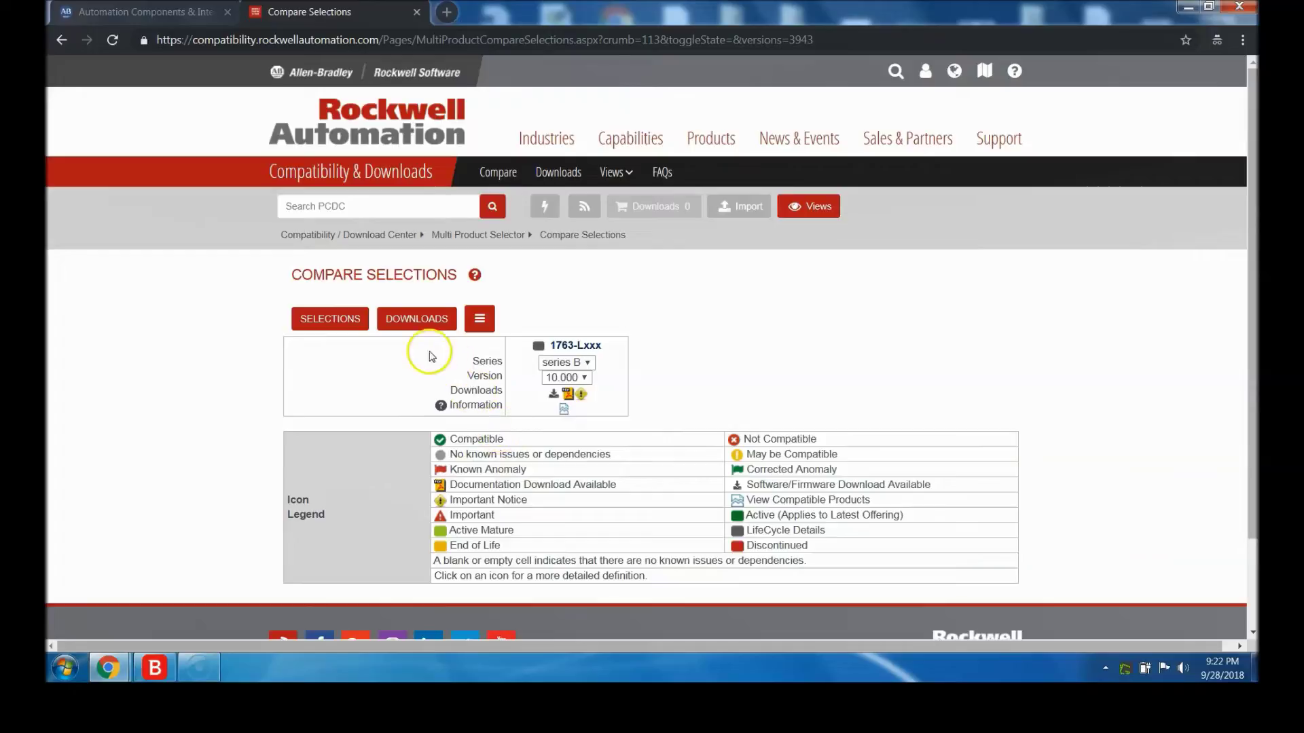
{"action": "left_click", "coordinate": [564, 377]}
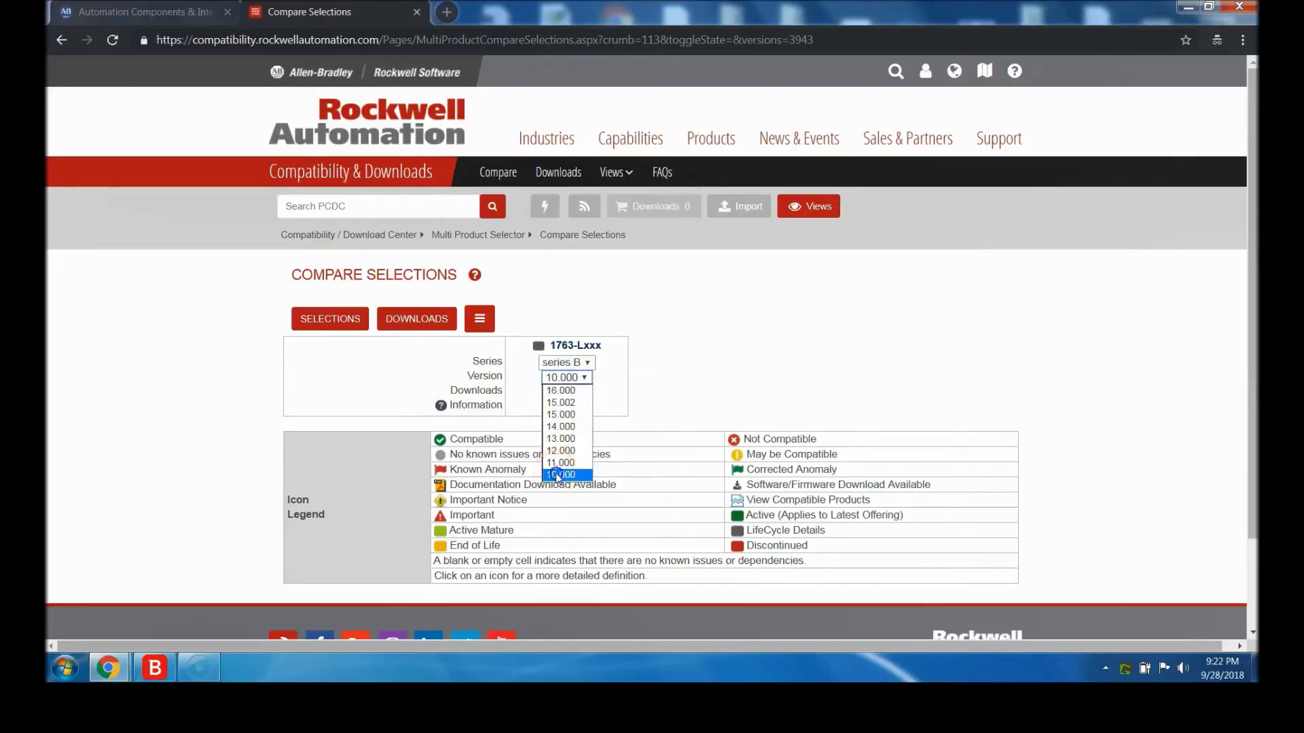
{"action": "left_click", "coordinate": [557, 475]}
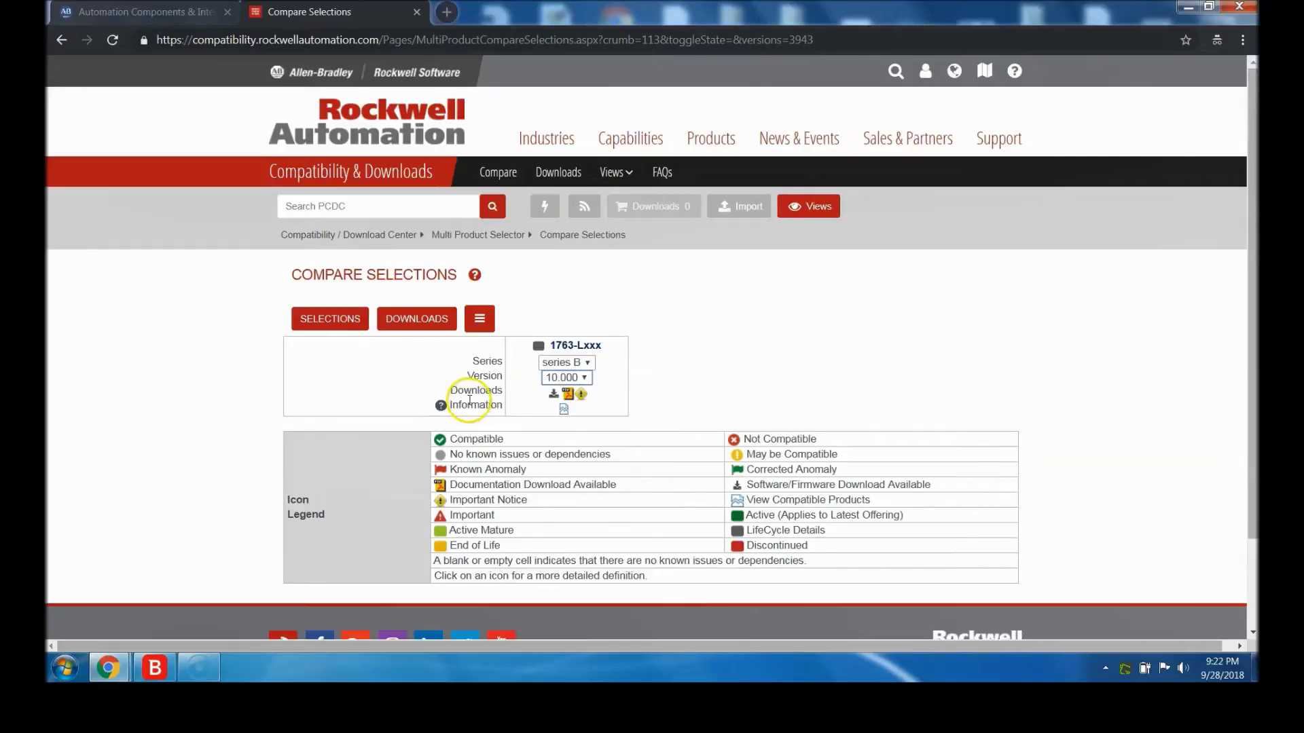
{"action": "left_click", "coordinate": [426, 324]}
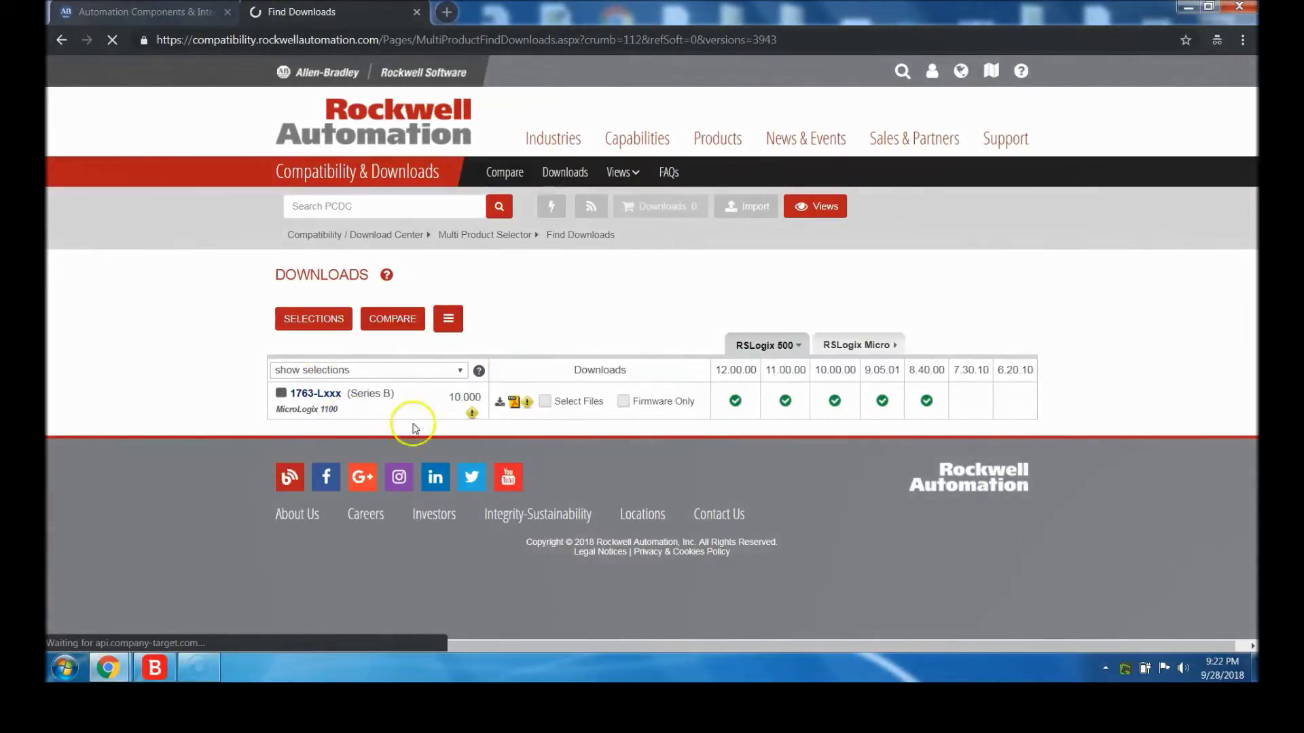
- Select Micro Starter Lite w/o RSLinx EN, Emulate 500 6.00.00 and RSLinx Classic Lite for download
{"action": "left_click", "coordinate": [545, 403]}
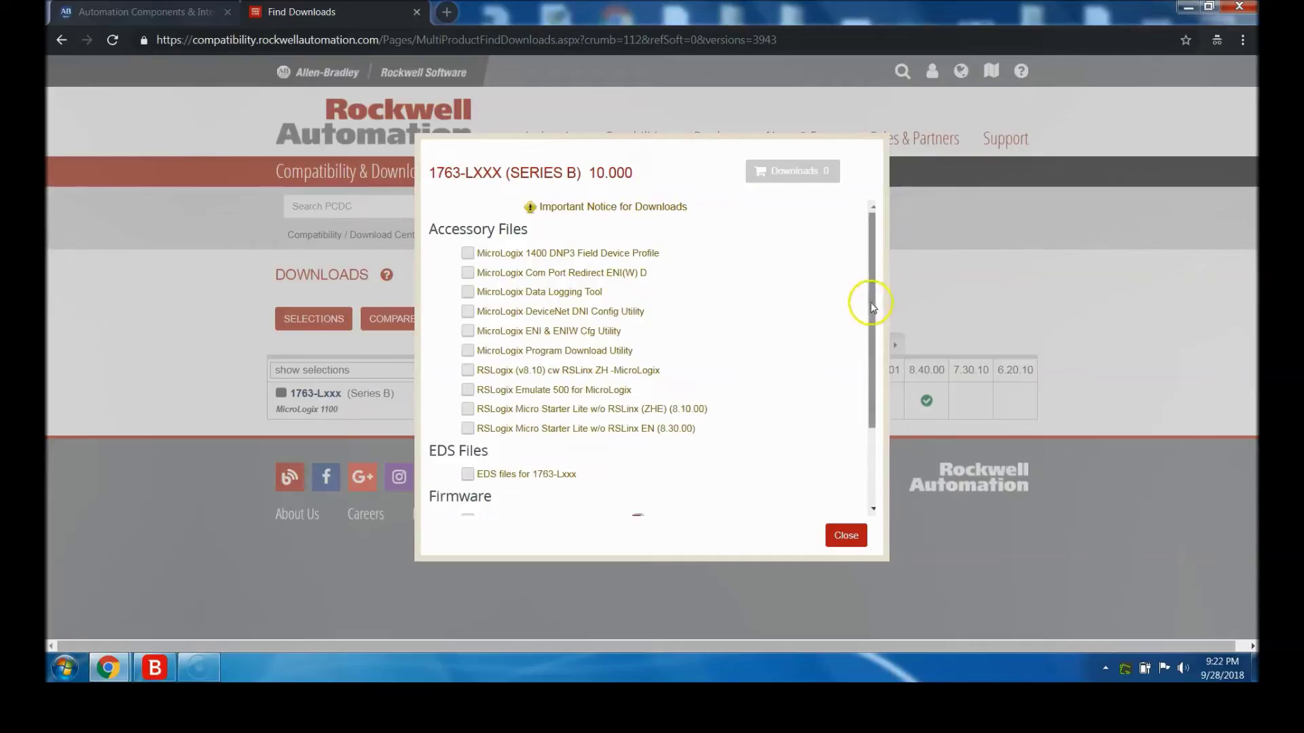
{"action": "left_click_drag", "start_coordinate": [872, 300], "coordinate": [854, 364]}
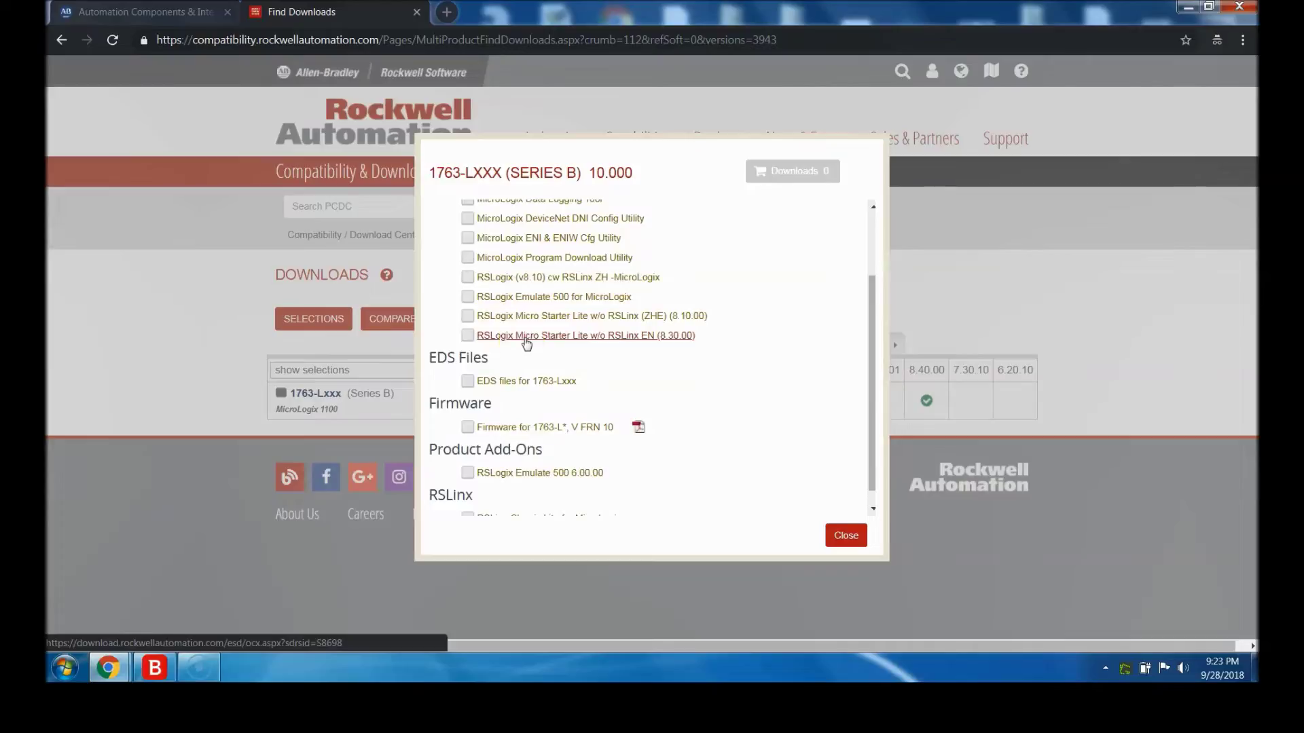
{"action": "left_click", "coordinate": [466, 338]}
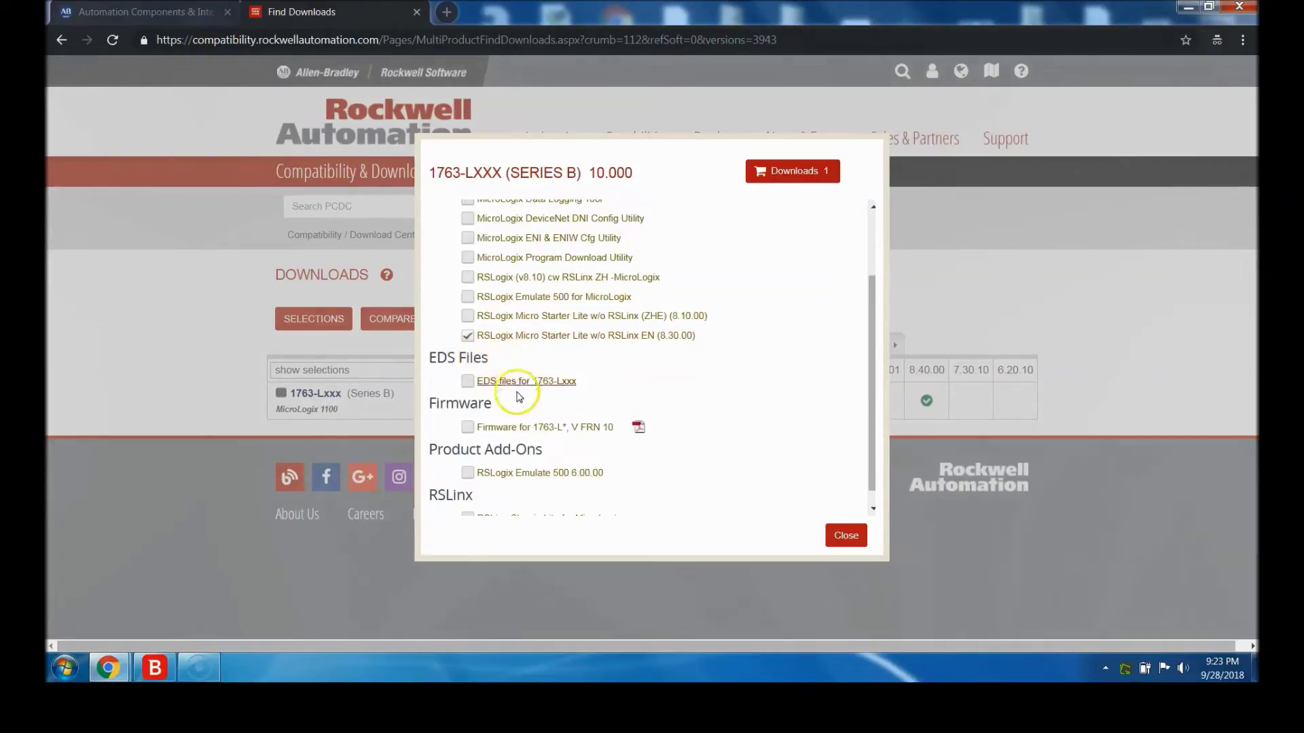
{"action": "scroll", "coordinate": [733, 404], "scroll_direction": "down", "scroll_amount": 1}
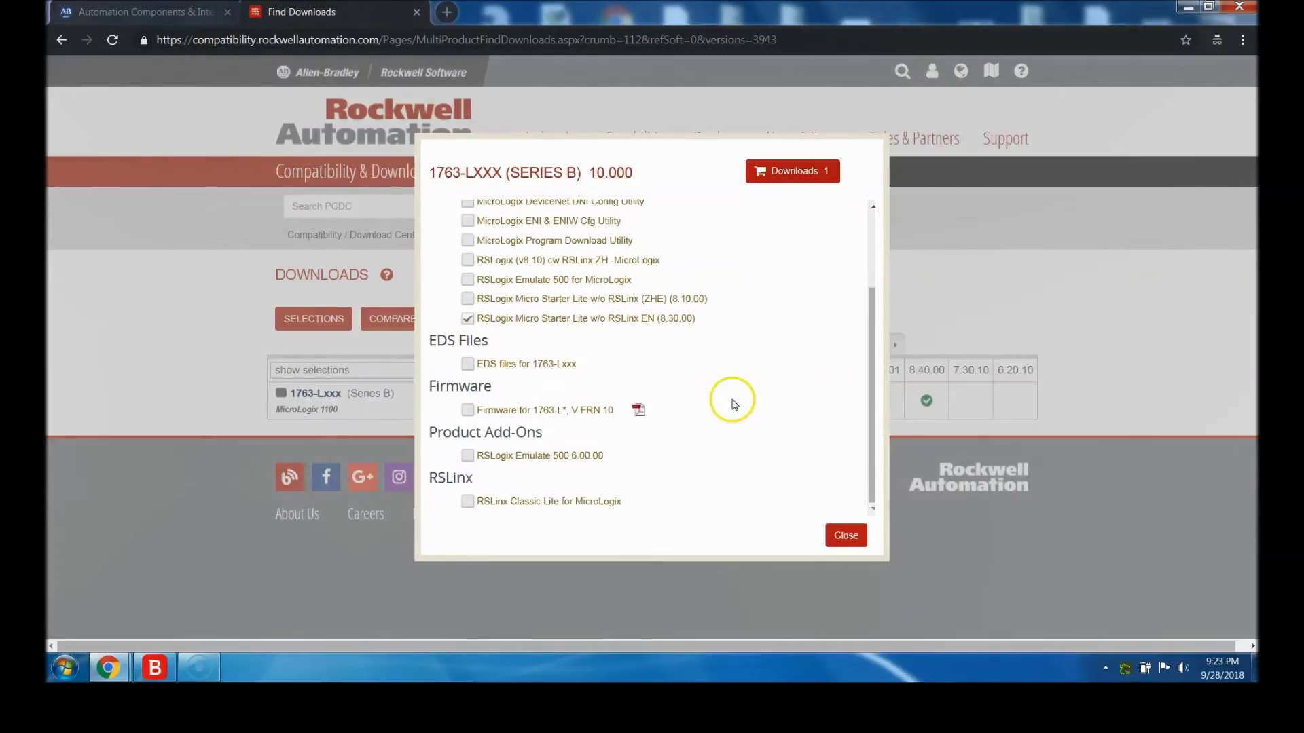
{"action": "left_click", "coordinate": [468, 457]}
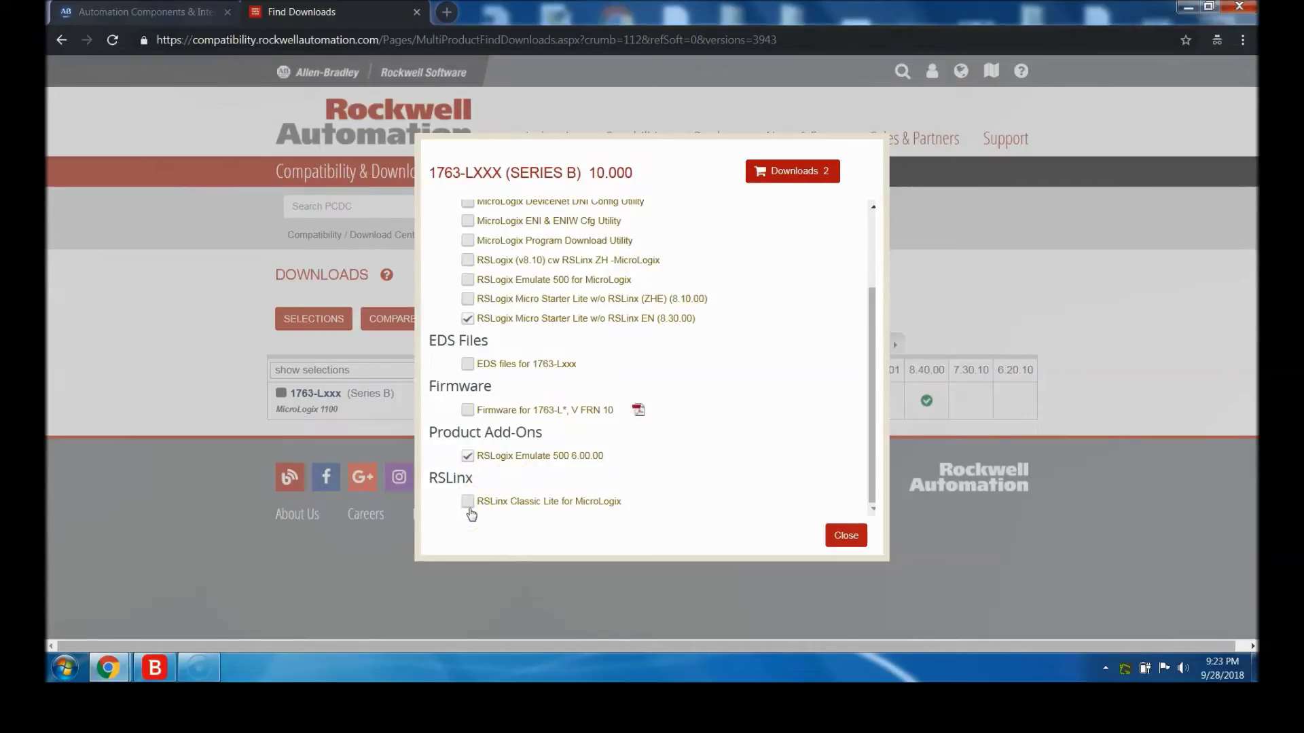
{"action": "left_click", "coordinate": [469, 506]}
{"action": "left_click", "coordinate": [815, 178]}
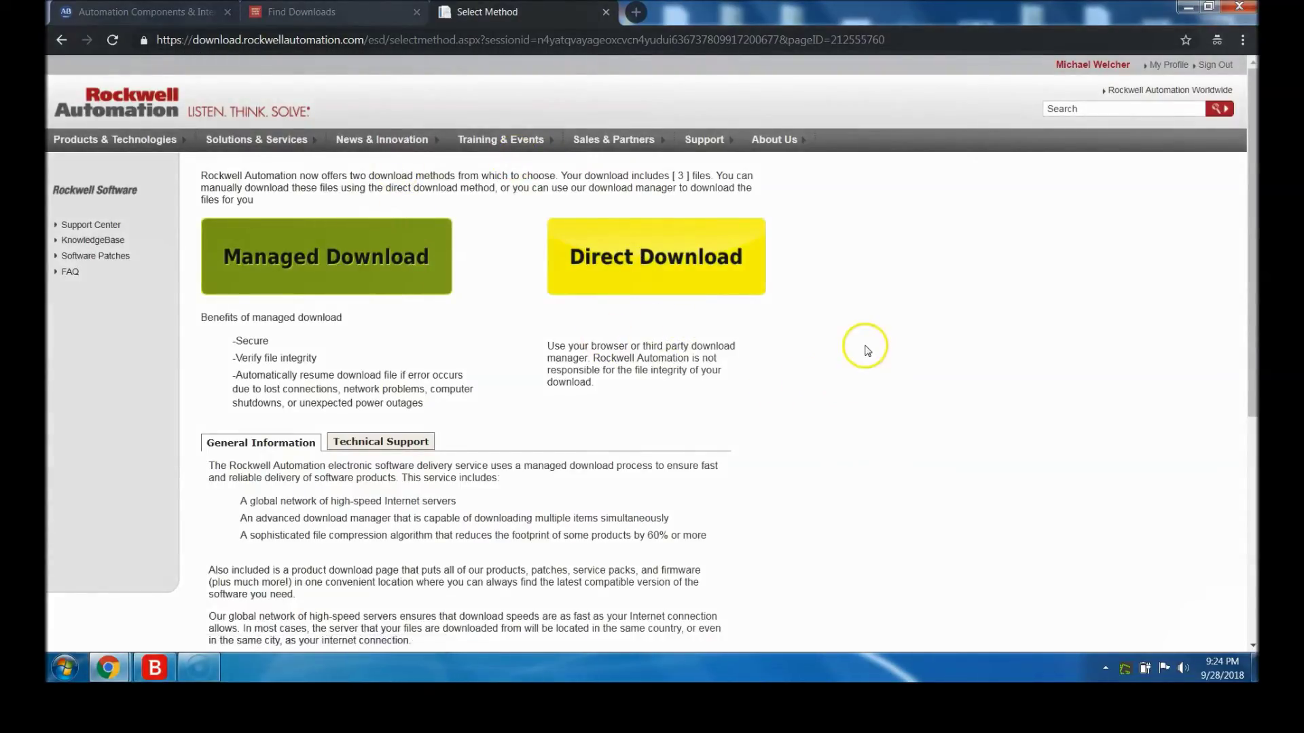
- Choose Direct Download for the three selected files, totalling 606.62 MB
{"action": "left_click", "coordinate": [642, 306]}
{"action": "left_click", "coordinate": [643, 280]}
{"action": "left_click", "coordinate": [643, 280]}
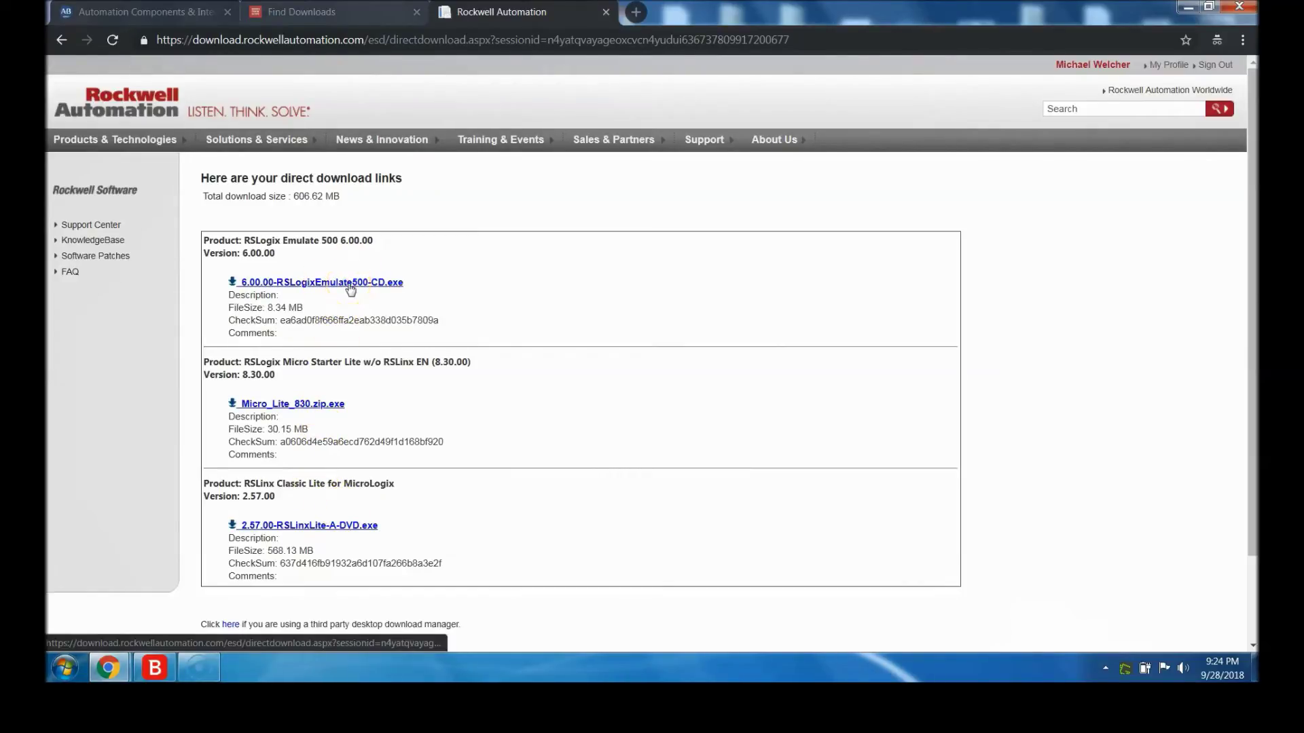
- Start downloading 6.00.00-RSLogixEmulate500-CD.exe and Micro_Lite_830.zip.exe (30.15 MB) from the download links page
{"action": "left_click", "coordinate": [350, 288]}
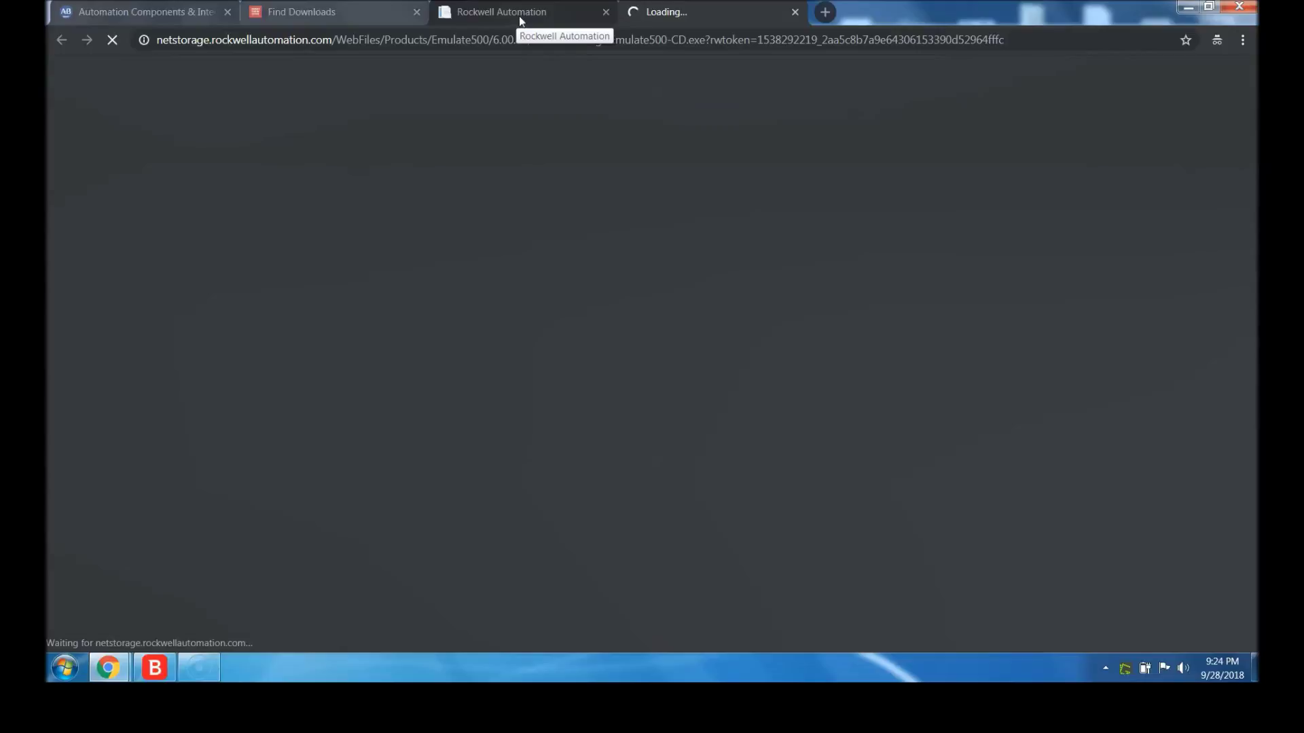
{"action": "left_click", "coordinate": [519, 15]}
{"action": "left_click", "coordinate": [319, 406]}
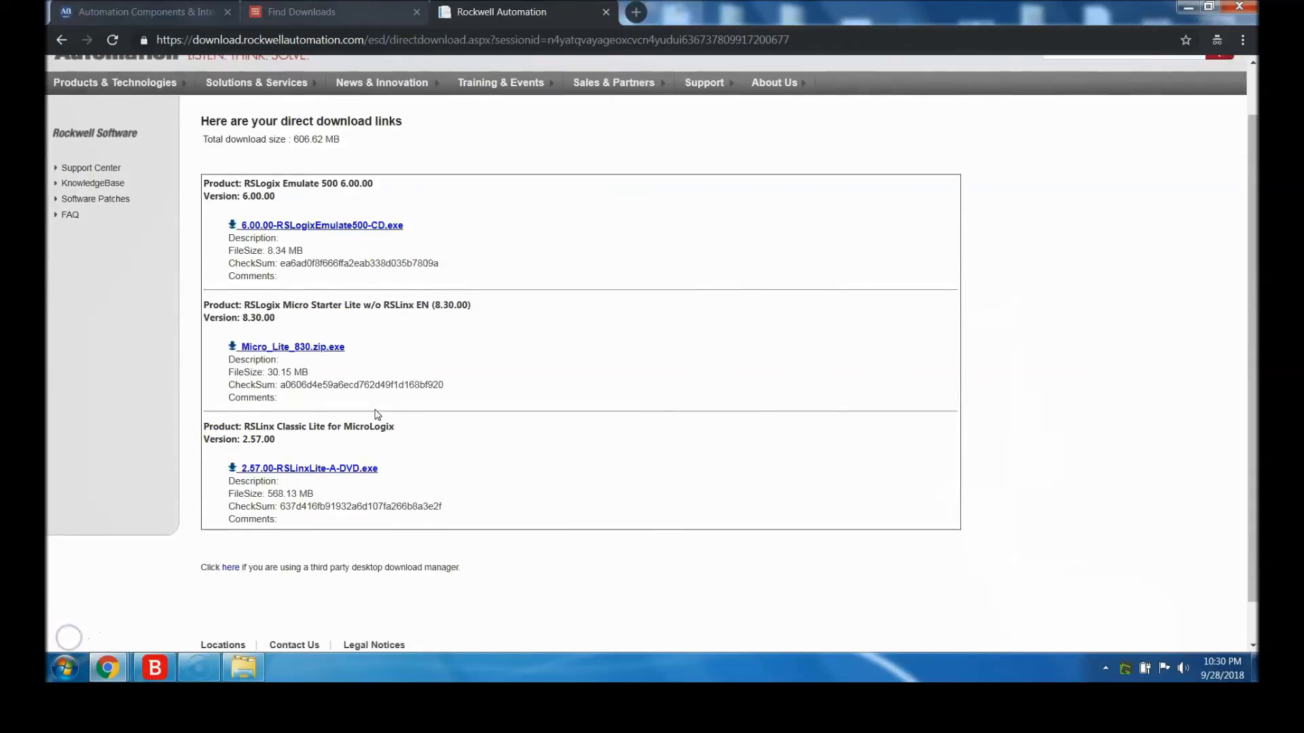
{"action": "left_click", "coordinate": [380, 405]}
{"action": "left_click", "coordinate": [309, 228]}
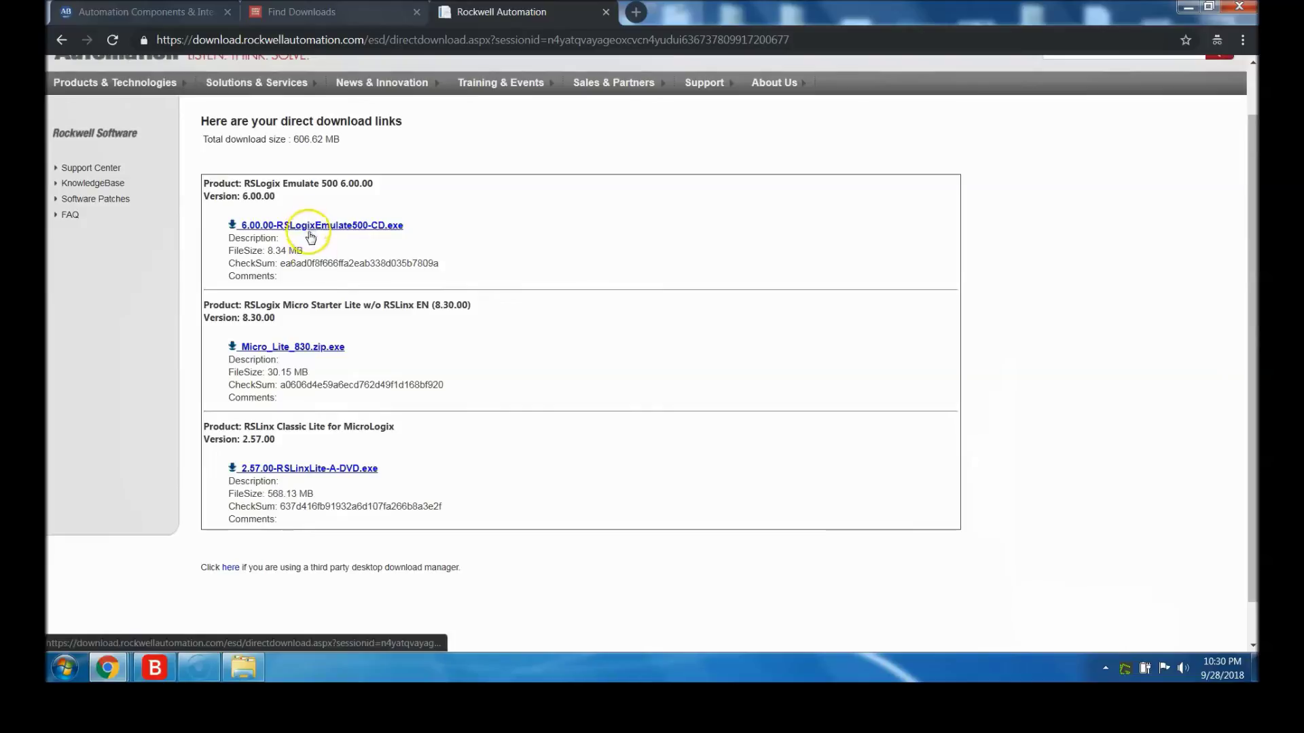
{"action": "left_click", "coordinate": [311, 348]}
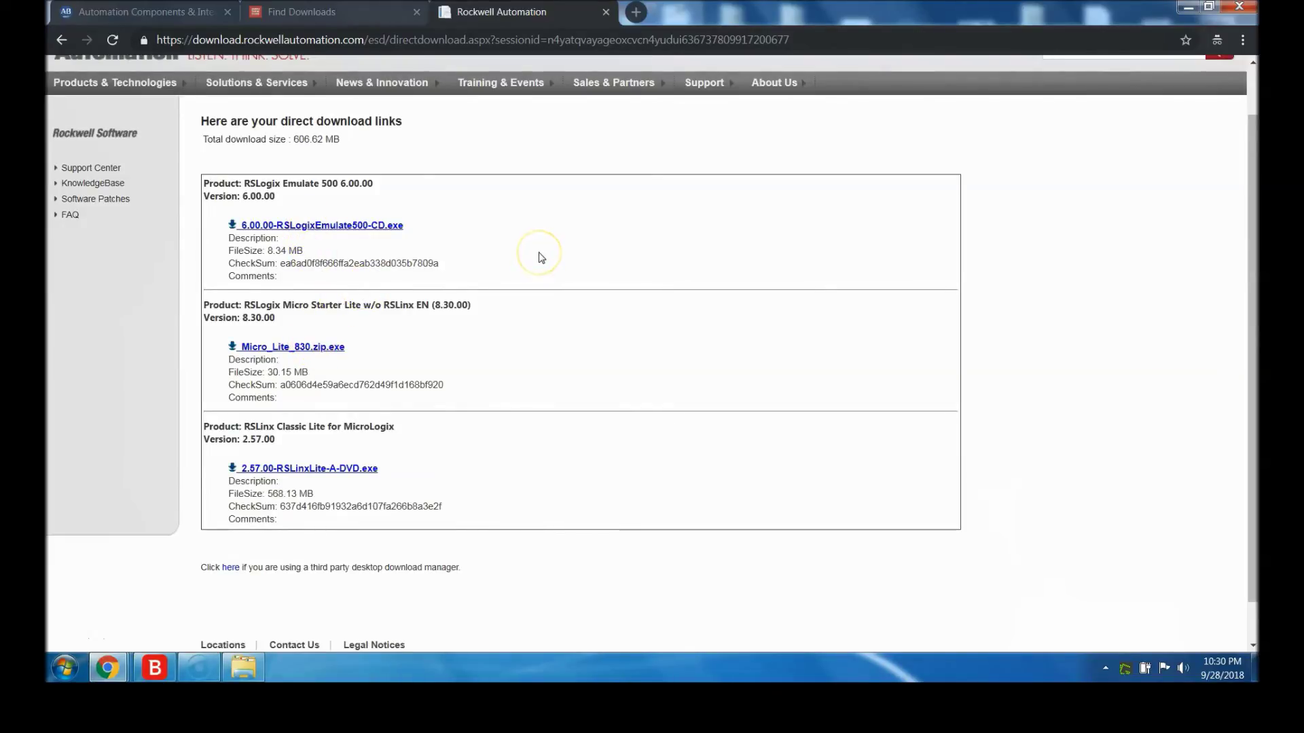
{"action": "left_click", "coordinate": [438, 401]}
{"action": "left_click", "coordinate": [407, 451]}
{"action": "left_click", "coordinate": [243, 668]}
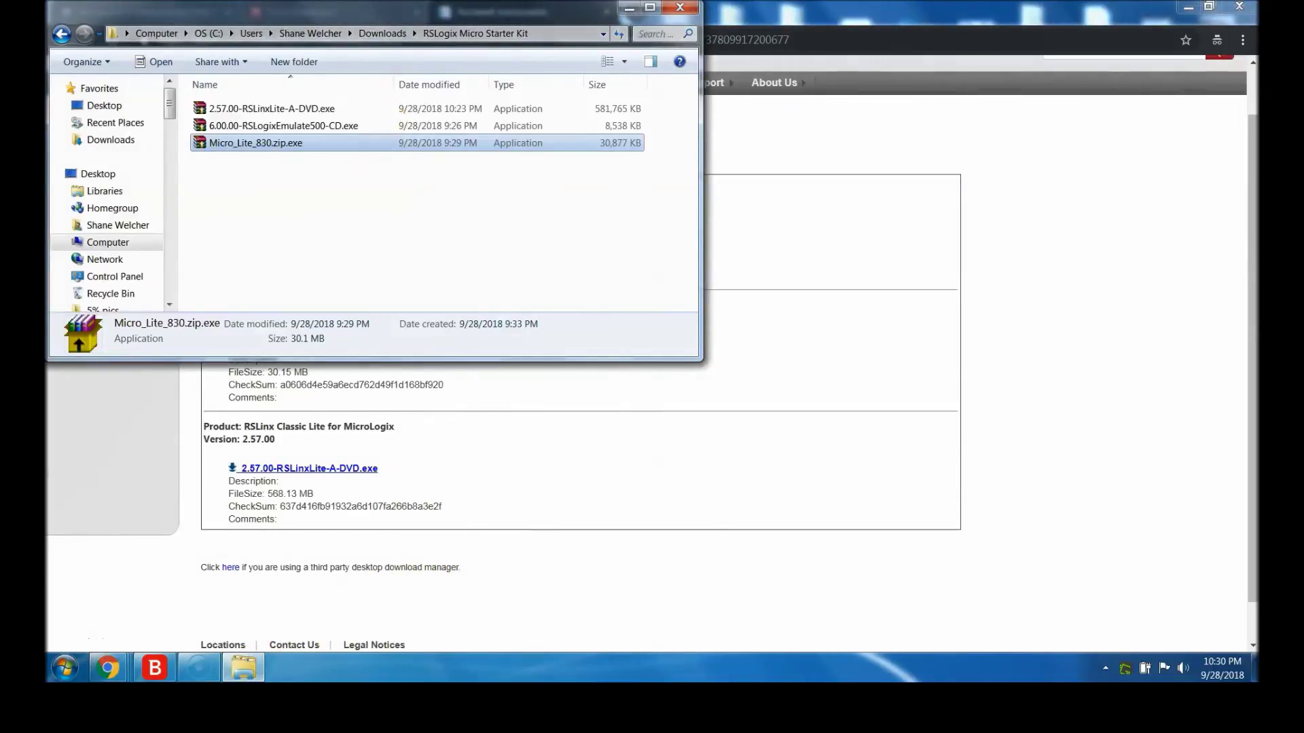
- Place the RSLogix Micro Starter Kit folder beside the download links, showing its full path and three installers
{"action": "left_click_drag", "start_coordinate": [350, 8], "coordinate": [514, 58]}
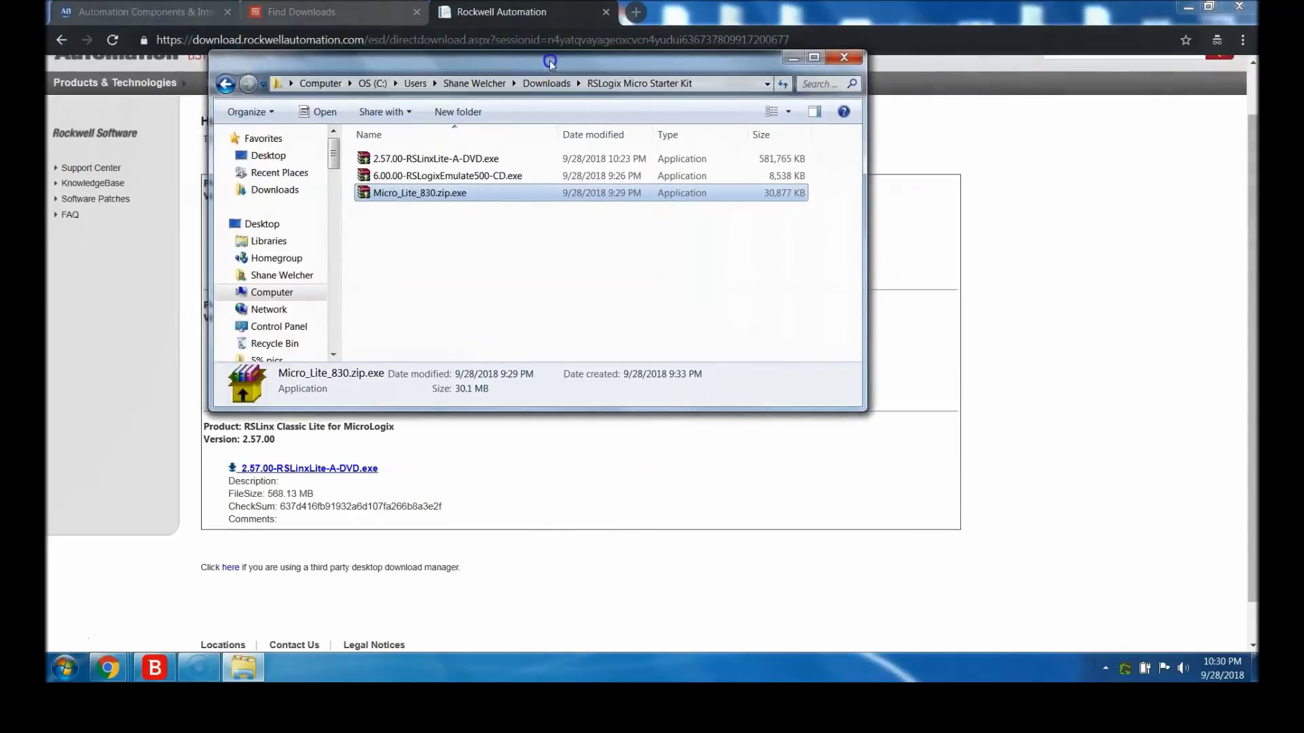
{"action": "left_click", "coordinate": [718, 84]}
{"action": "left_click", "coordinate": [525, 306]}
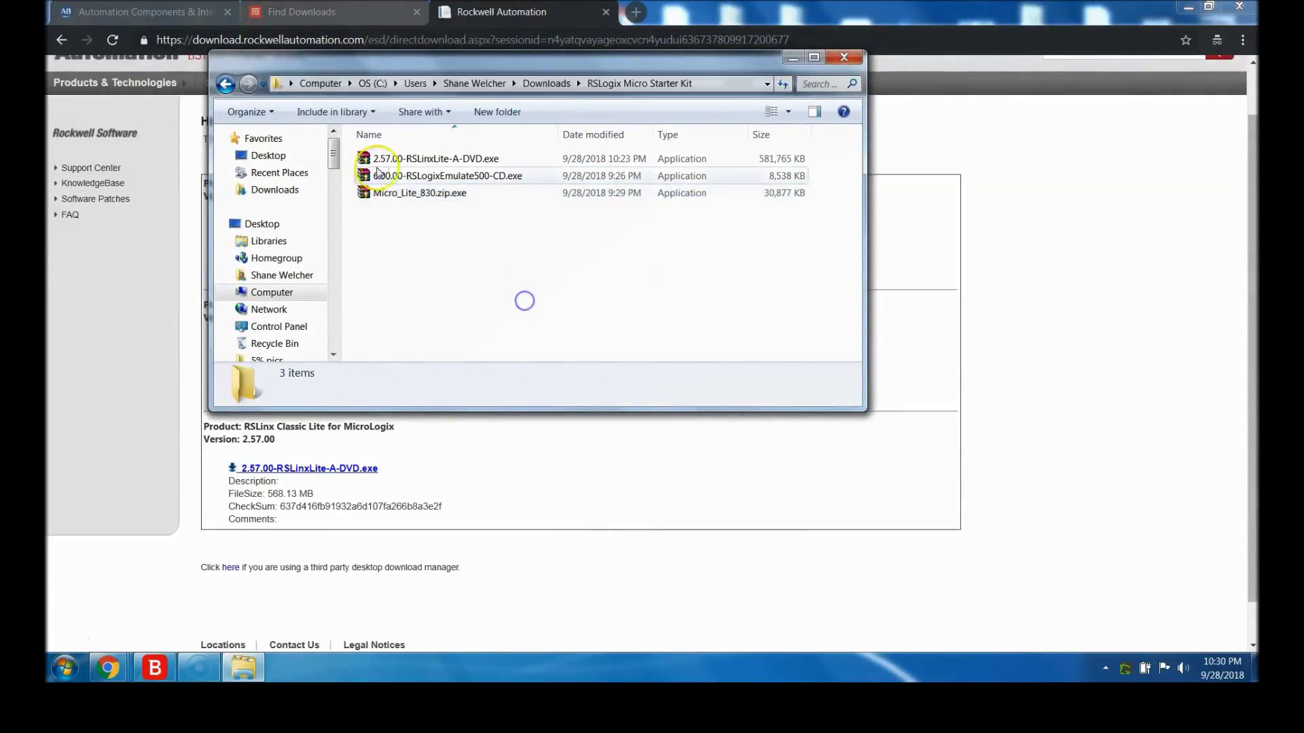
{"action": "left_click_drag", "start_coordinate": [528, 61], "coordinate": [783, 121]}
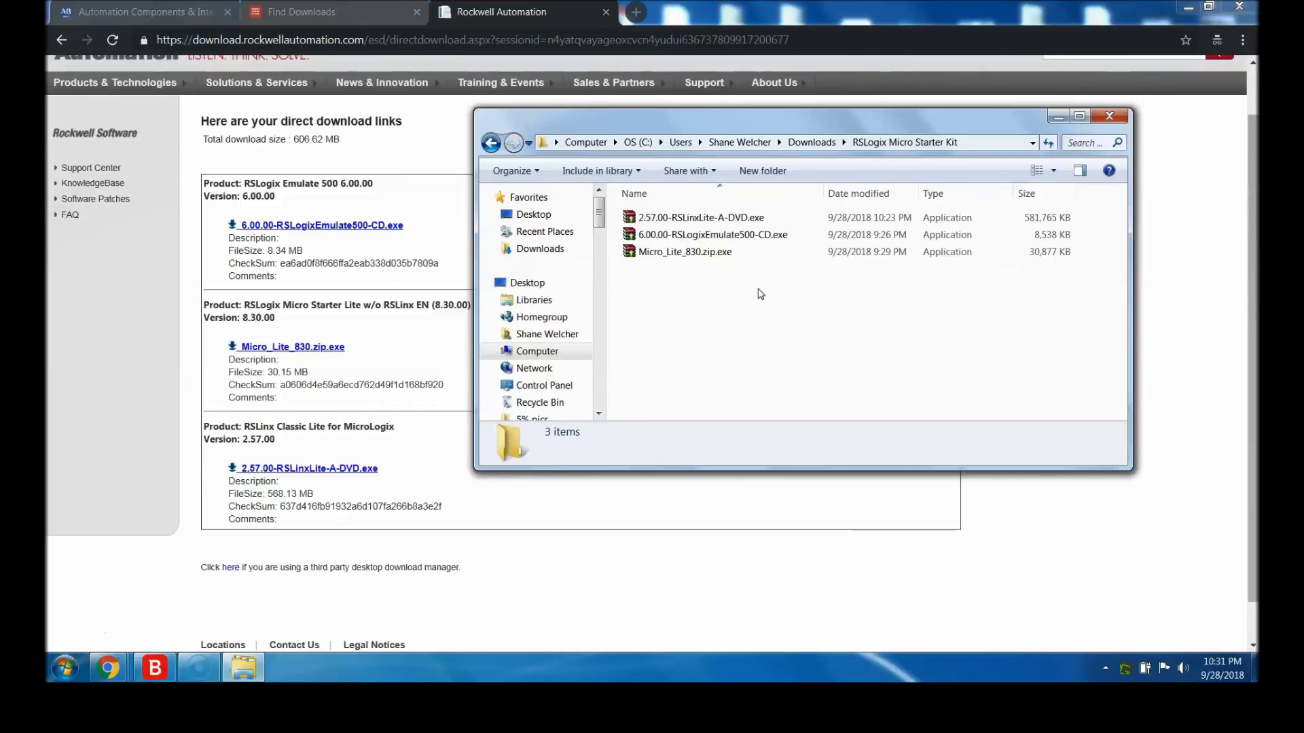
- Go to the Find Downloads page and open the Important Notice for Downloads
{"action": "left_click", "coordinate": [709, 258]}
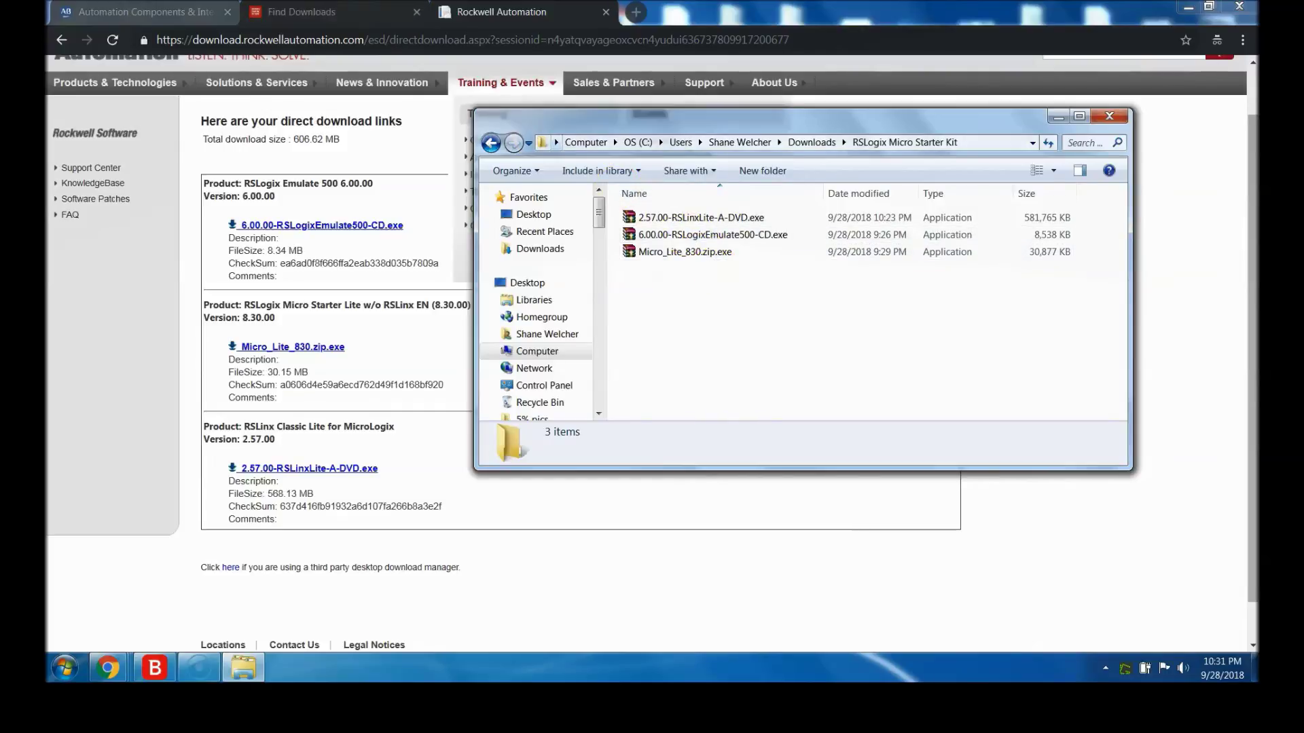
{"action": "left_click", "coordinate": [336, 14]}
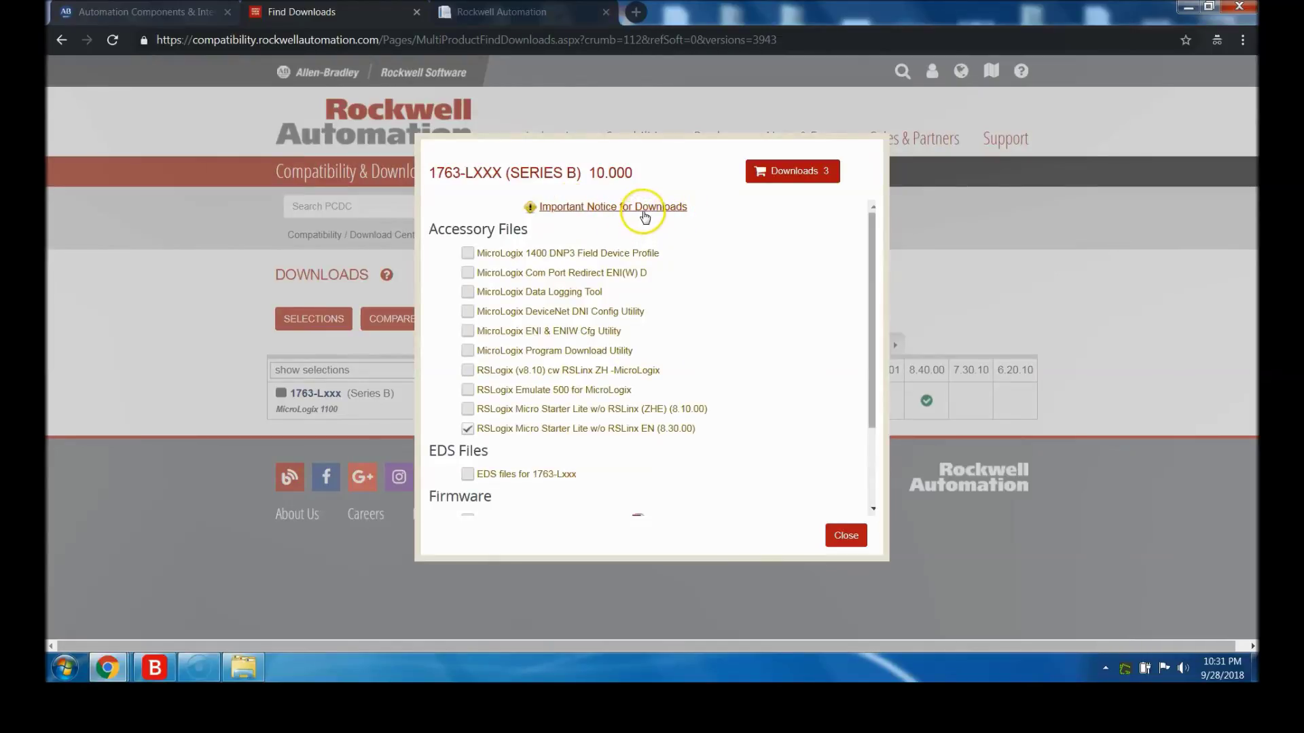
{"action": "left_click", "coordinate": [645, 212]}
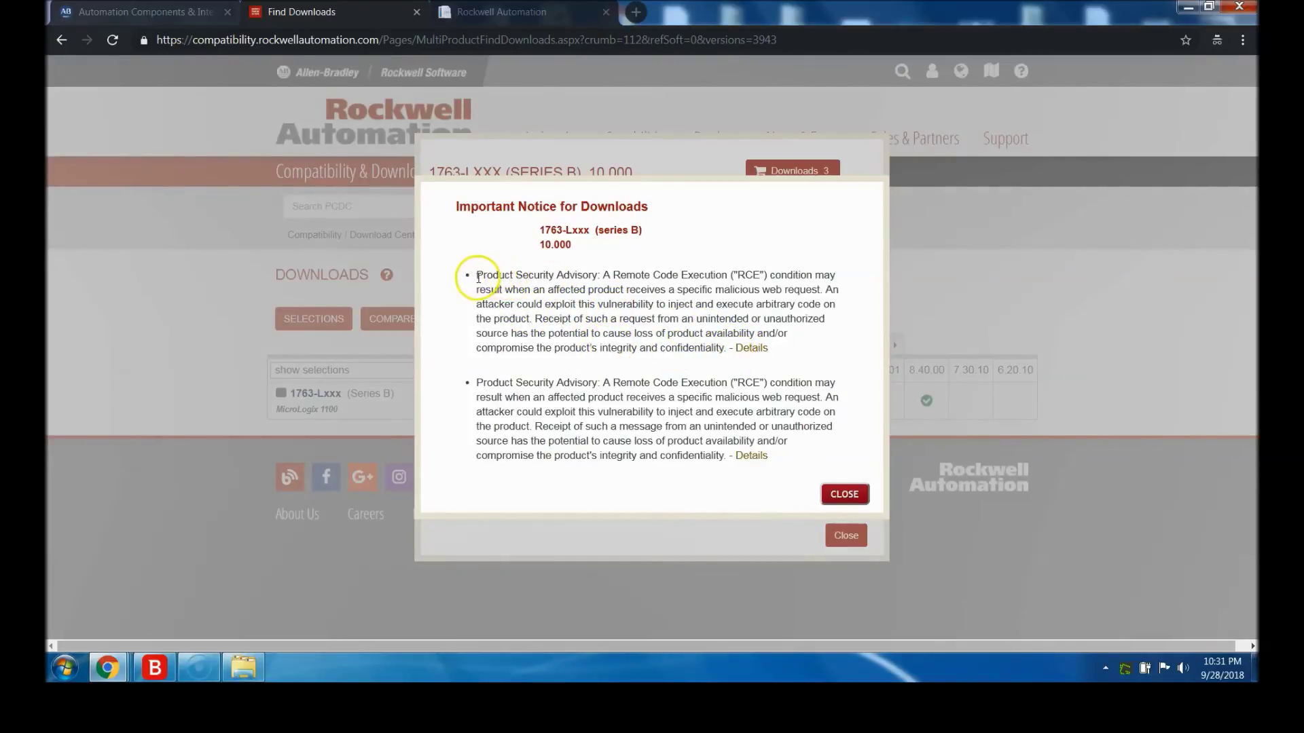
- Highlight the Remote Code Execution advisory text and the term RCE for 1763-Lxxx 10.000
{"action": "left_click_drag", "start_coordinate": [483, 275], "coordinate": [826, 347]}
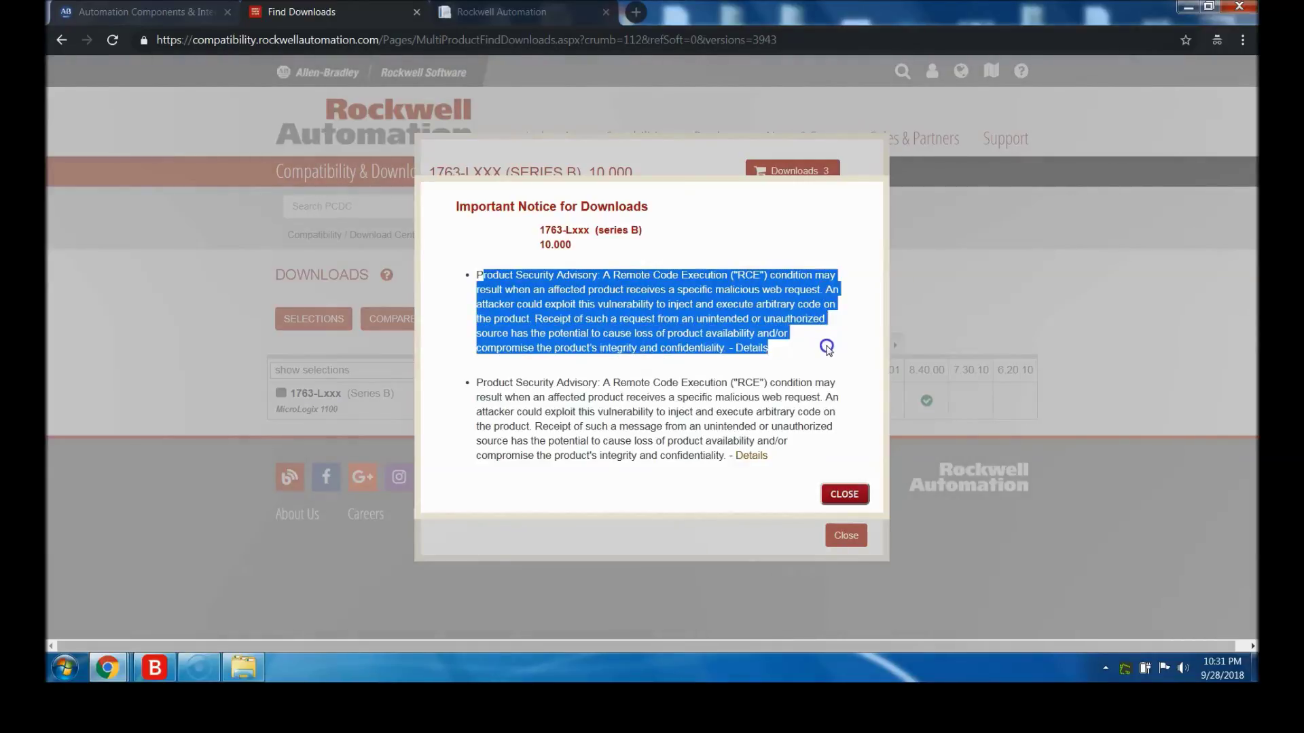
{"action": "left_click", "coordinate": [714, 219]}
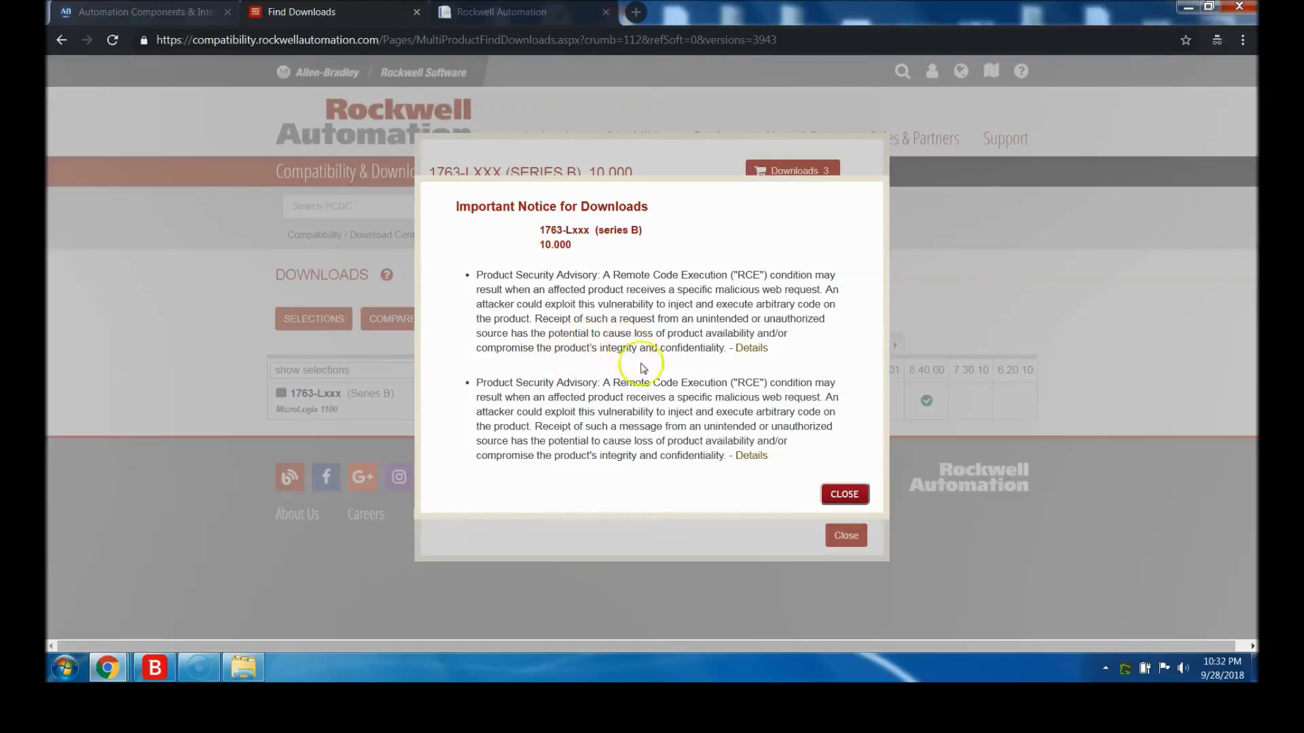
{"action": "double_click", "coordinate": [750, 274]}
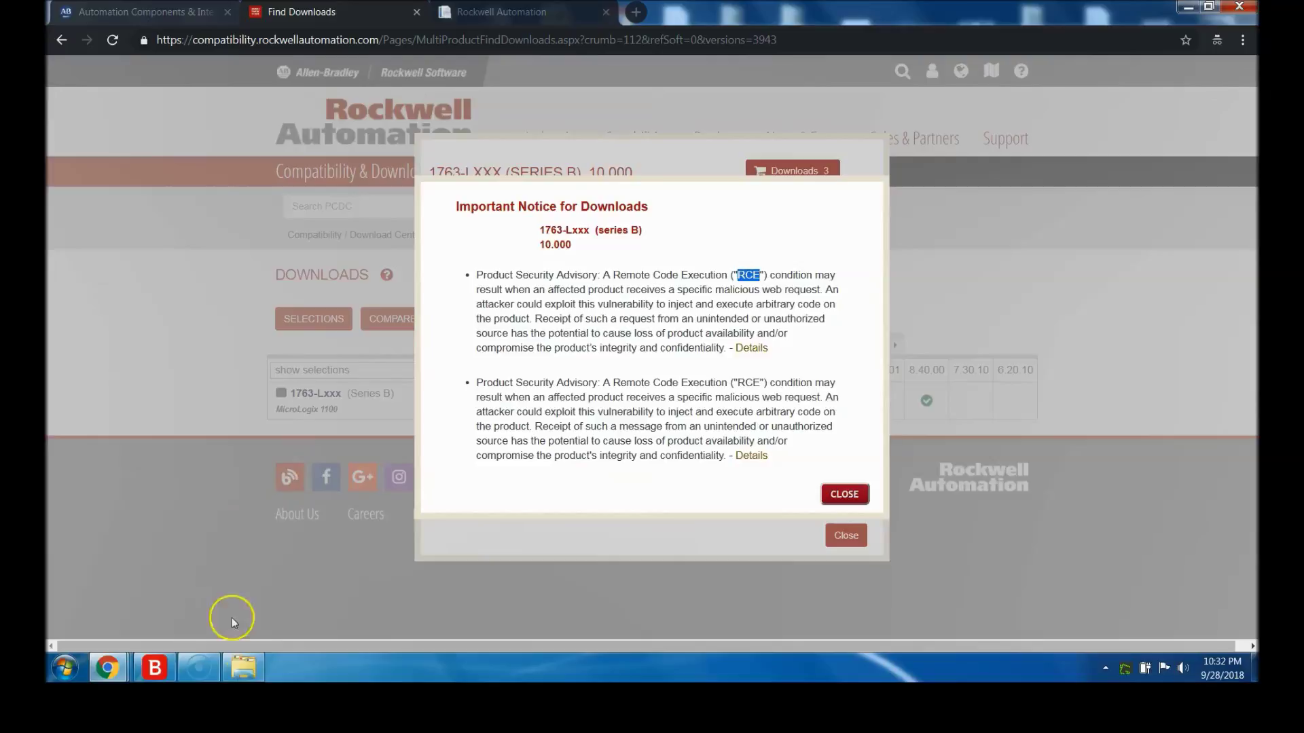
{"action": "left_click", "coordinate": [243, 668]}
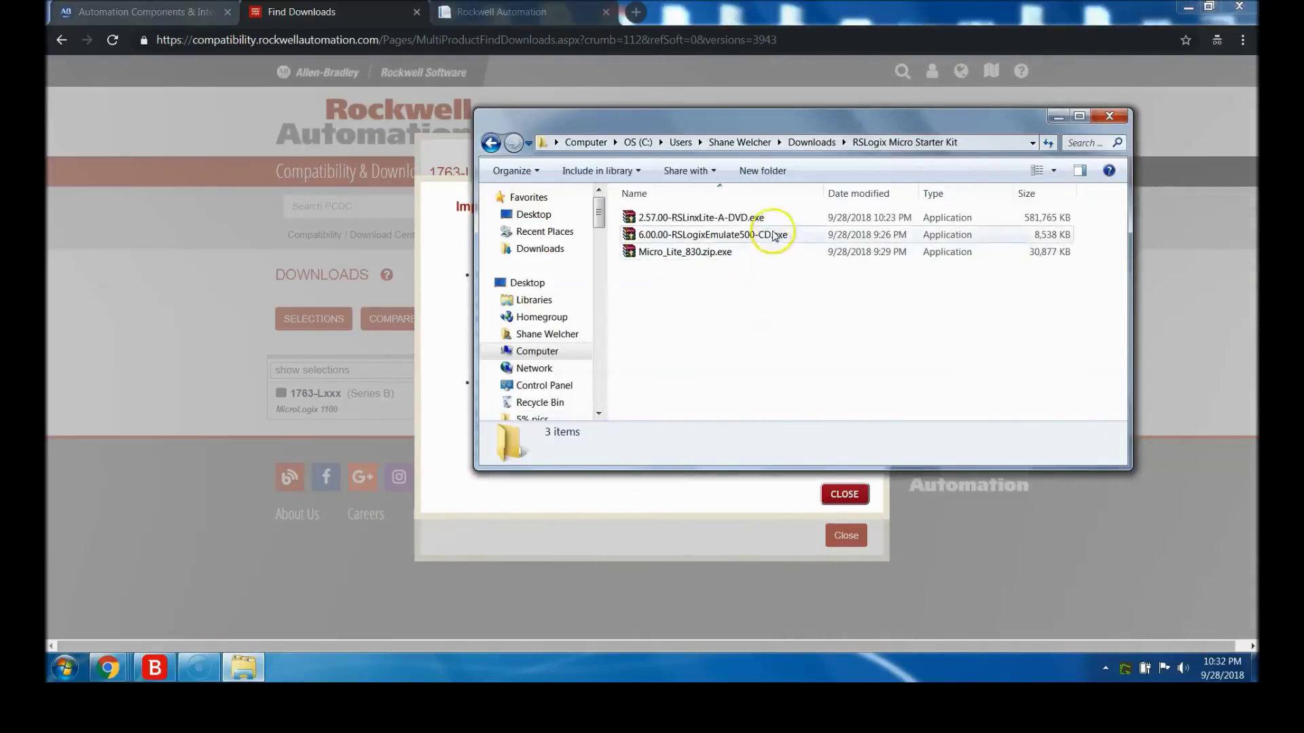